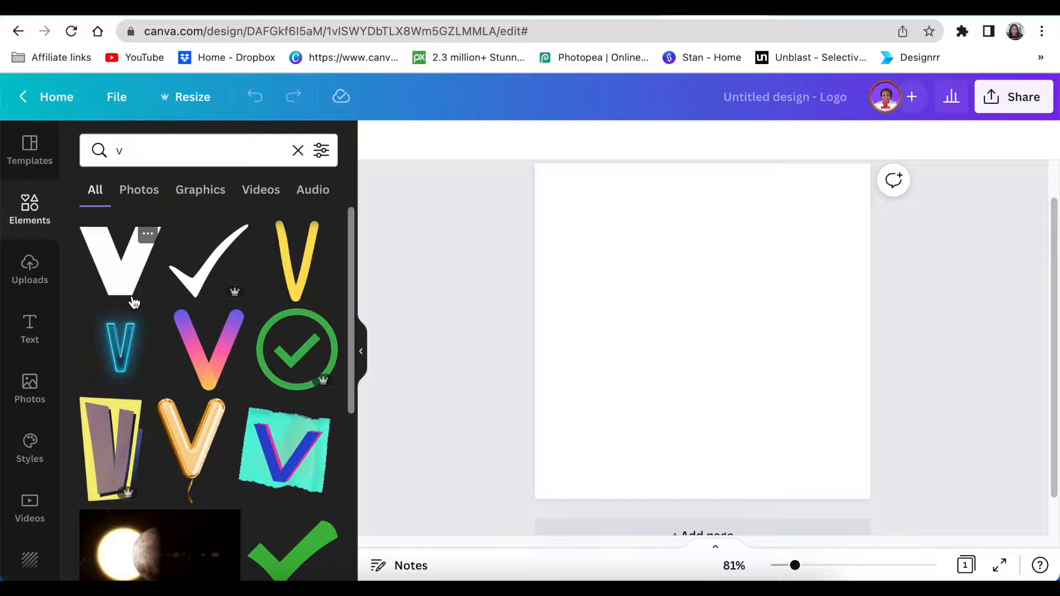
- Add the dark red and orange V graphic from the graphics results and enlarge it on the page
left_click(202, 191)
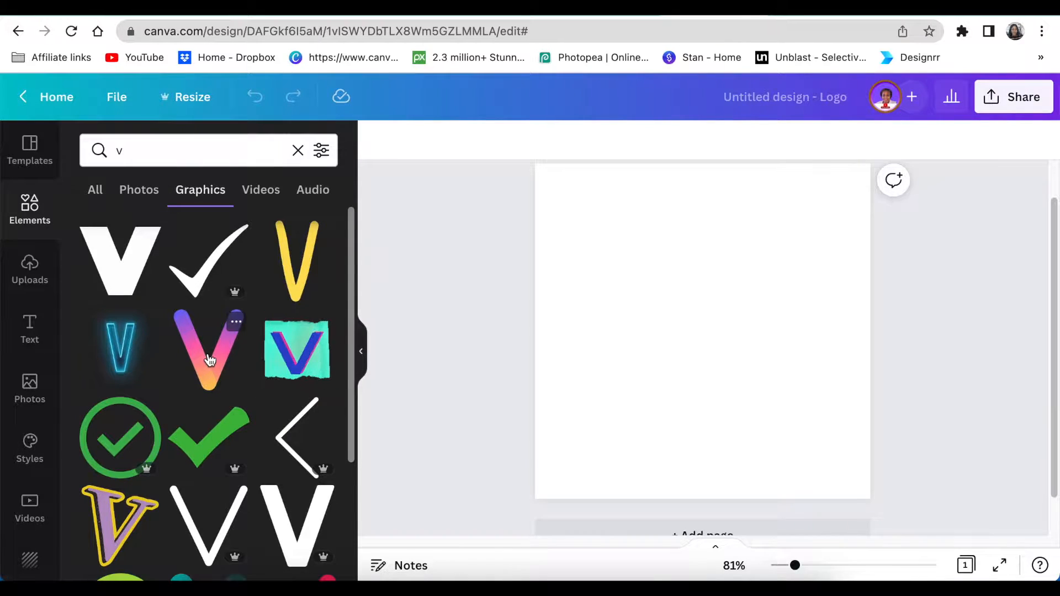
scroll(207, 331, "down", 3)
scroll(210, 360, "down", 6)
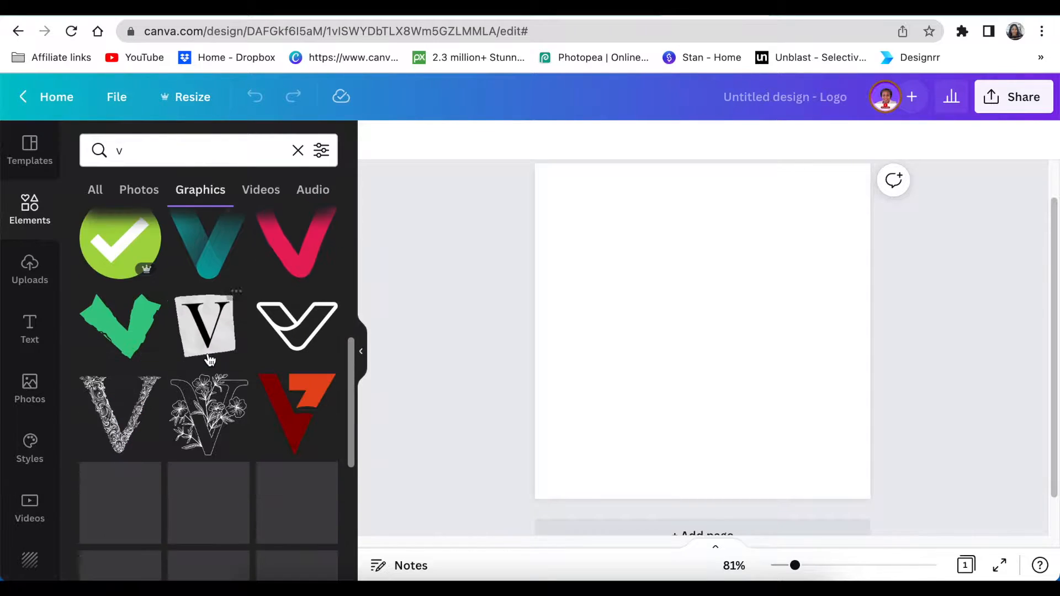
scroll(208, 353, "up", 1)
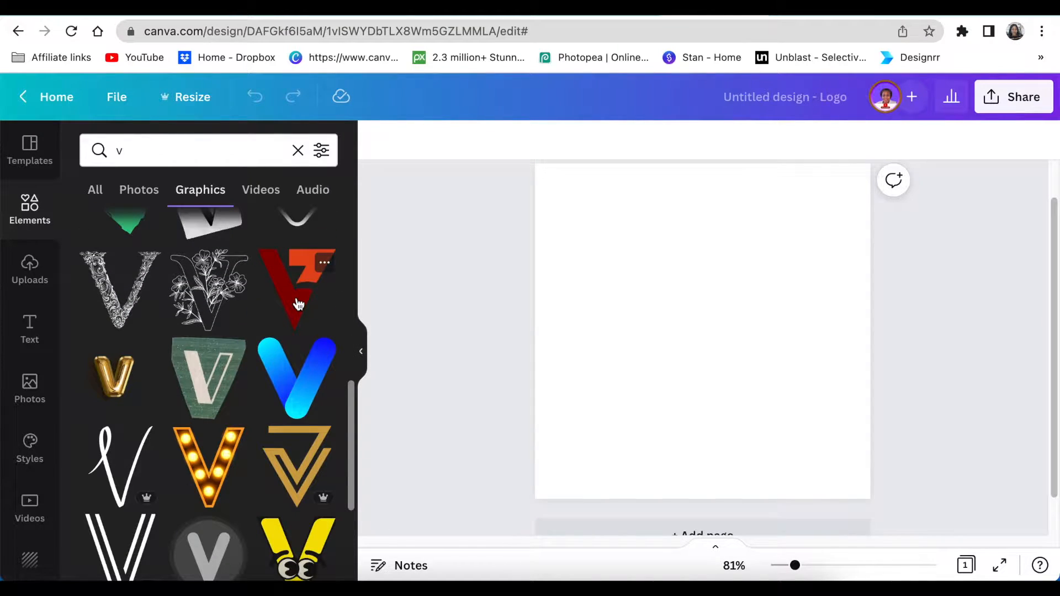
left_click(298, 304)
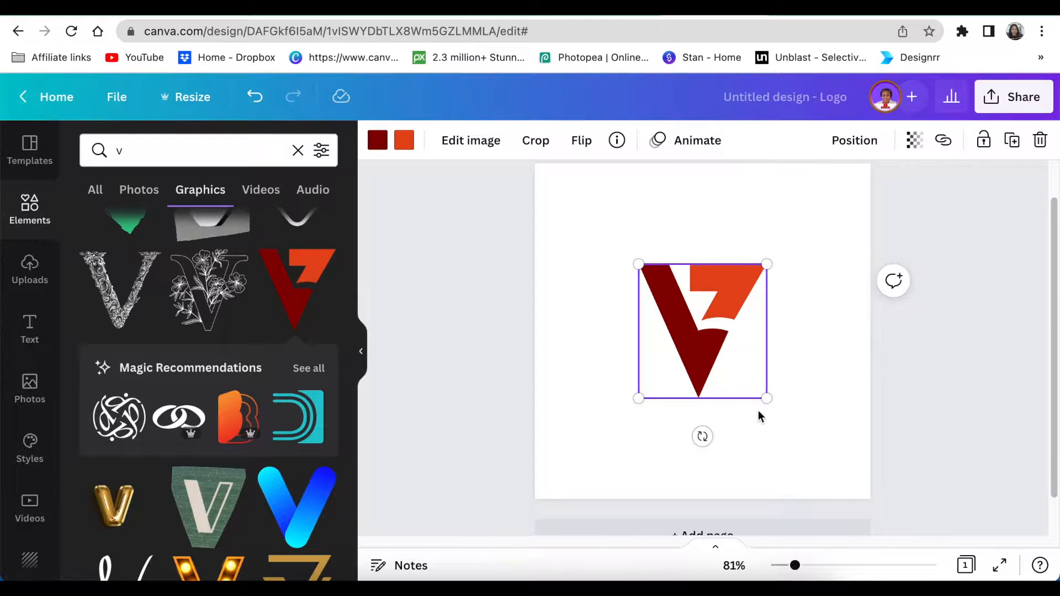
left_click_drag(765, 397, 794, 422)
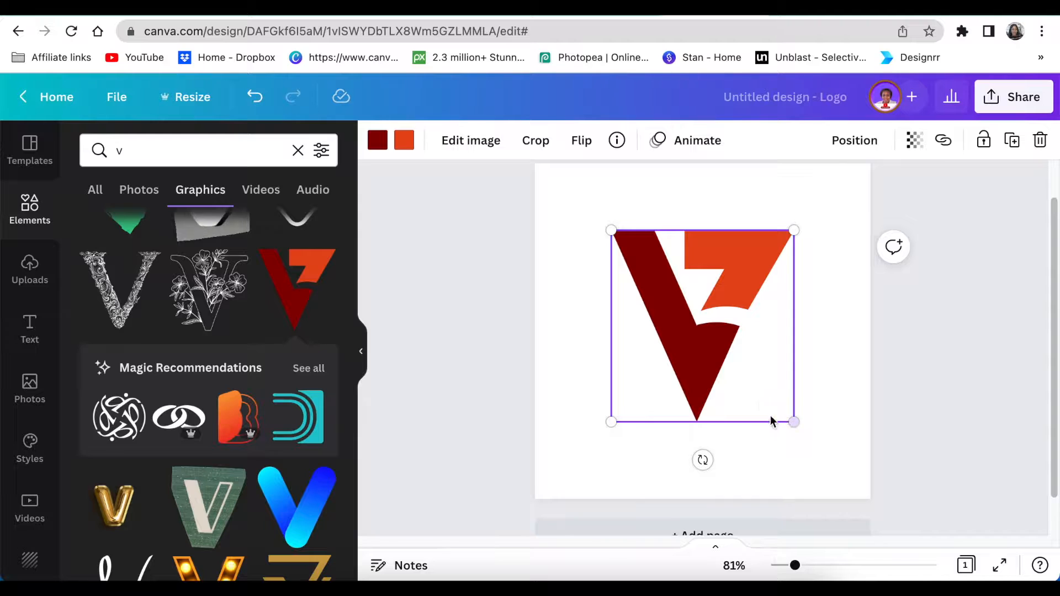
- Recolor the V graphic's orange part dark blue and its dark red part light blue
left_click(403, 142)
scroll(263, 415, "down", 5)
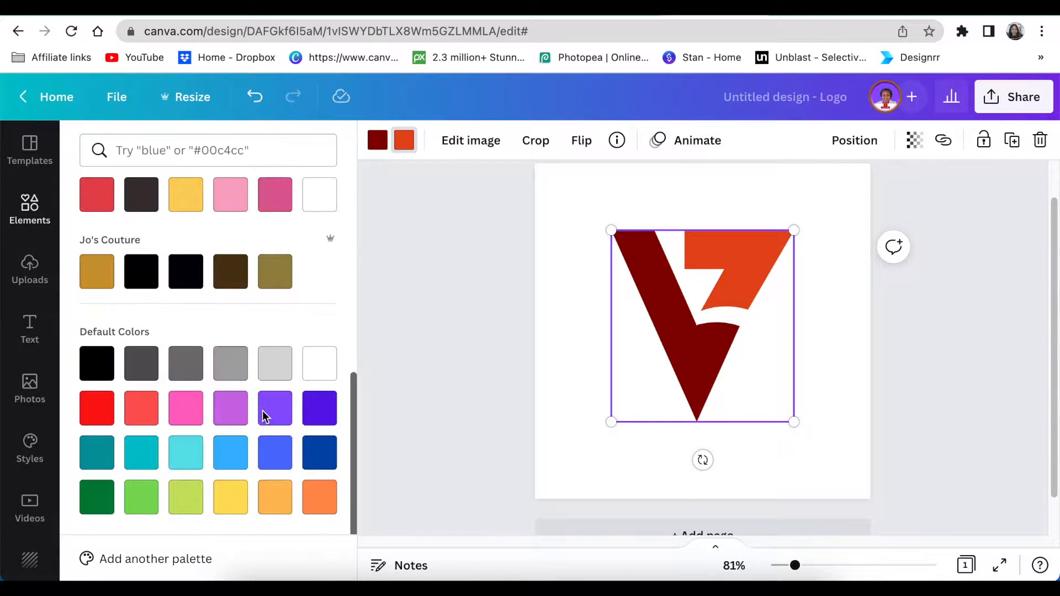
left_click(232, 464)
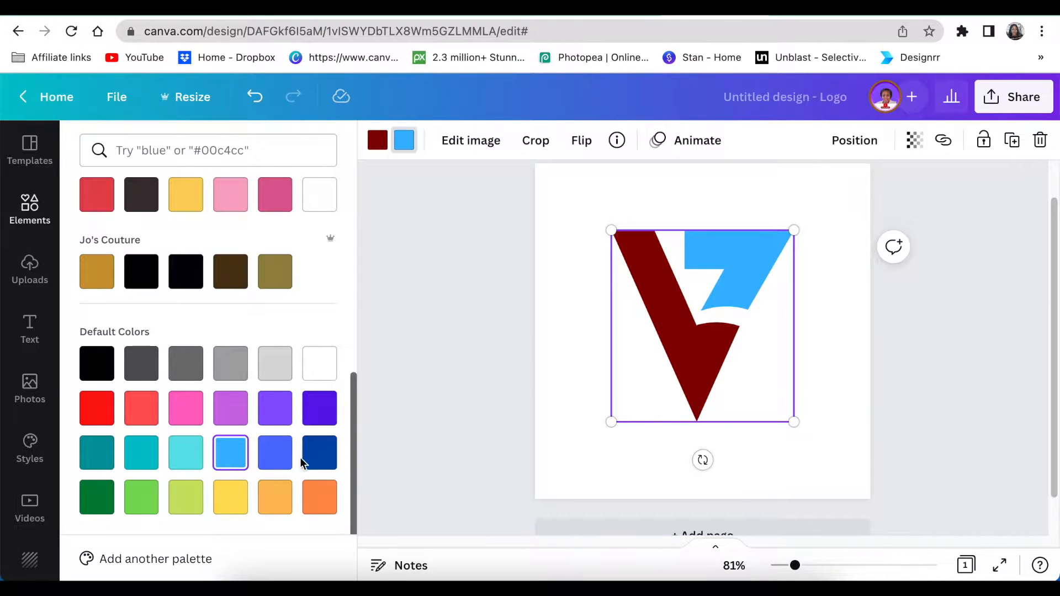
left_click(320, 454)
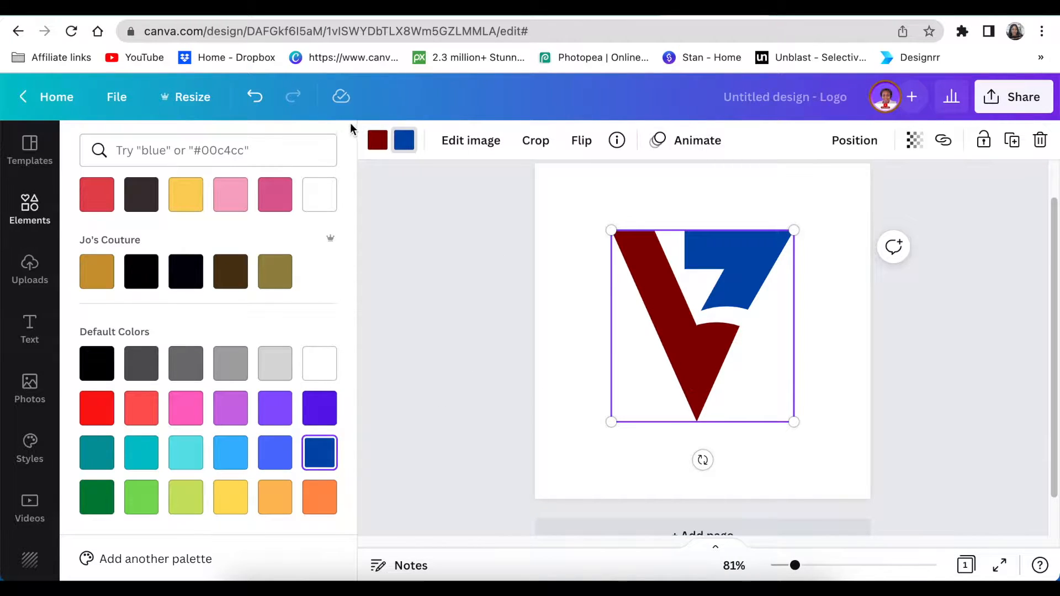
left_click(386, 146)
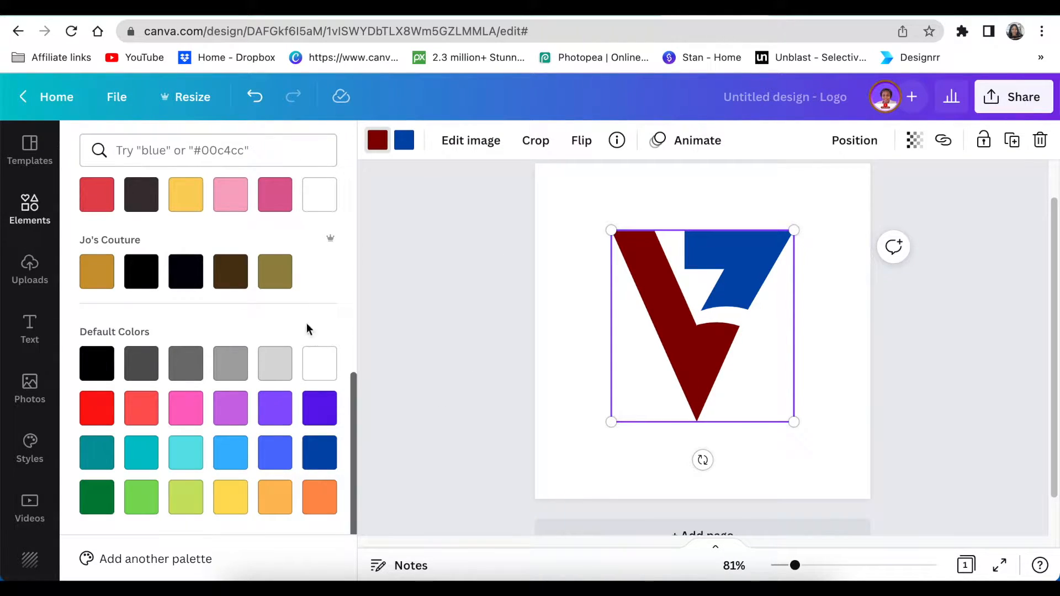
left_click(230, 464)
left_click(501, 279)
left_click(500, 280)
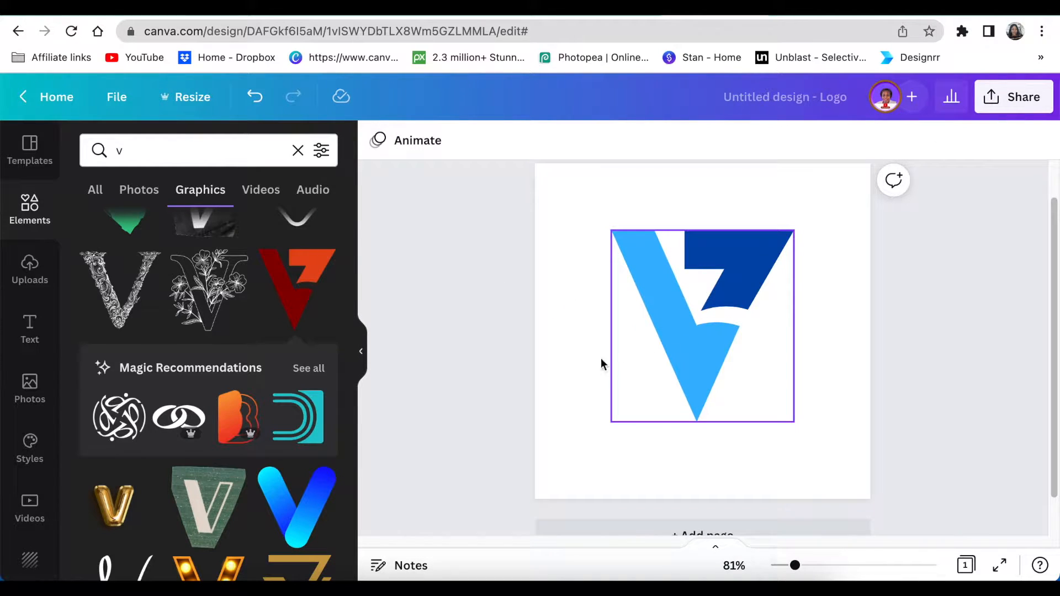
- Search the elements for "splatter" and place the speckled paint splatter over the V's lower-left side
left_click(23, 209)
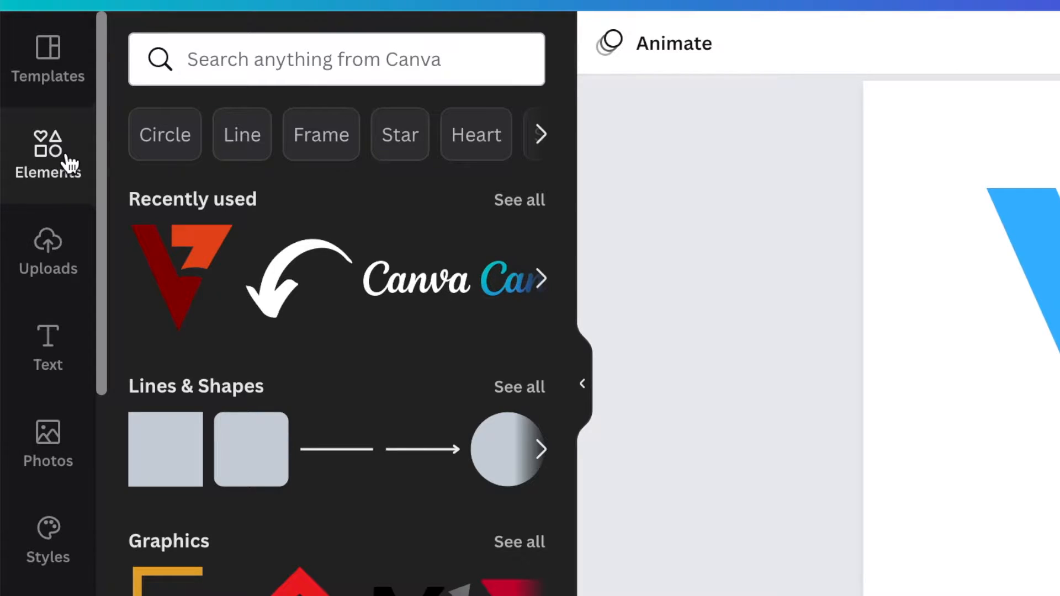
left_click(226, 60)
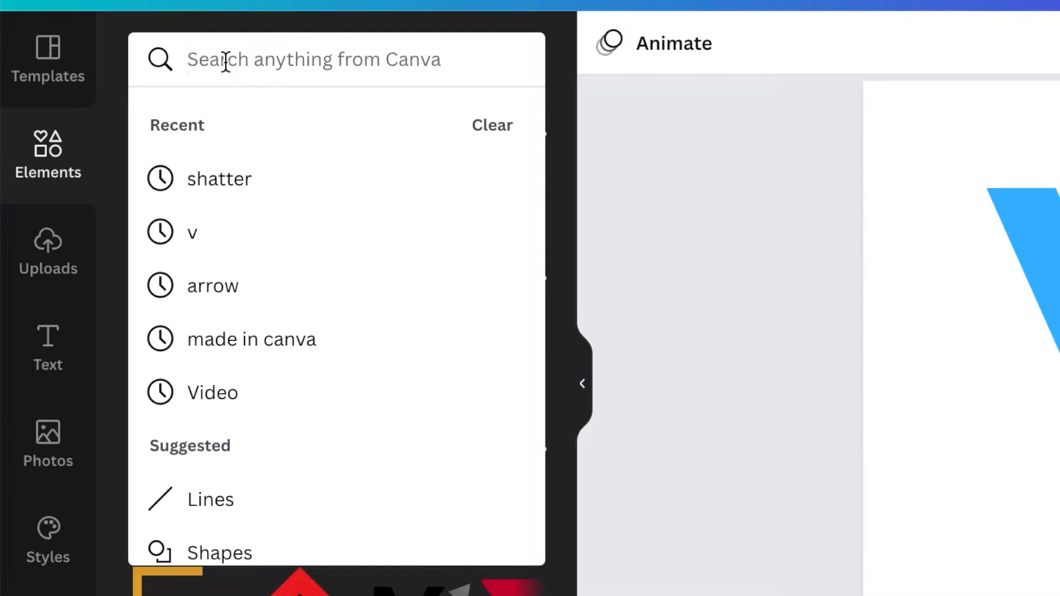
type("splatter")
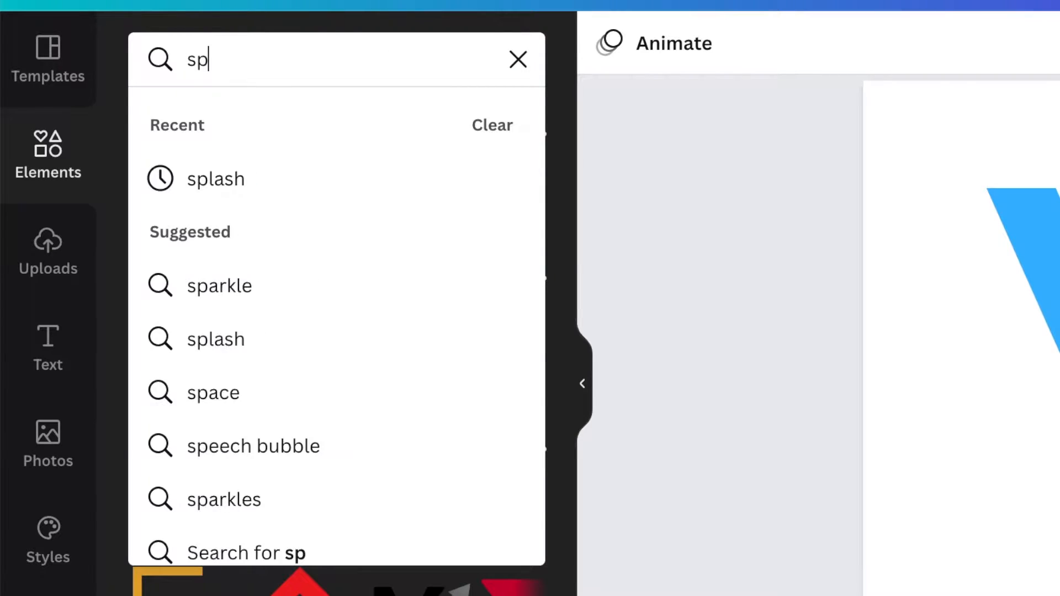
key("Return")
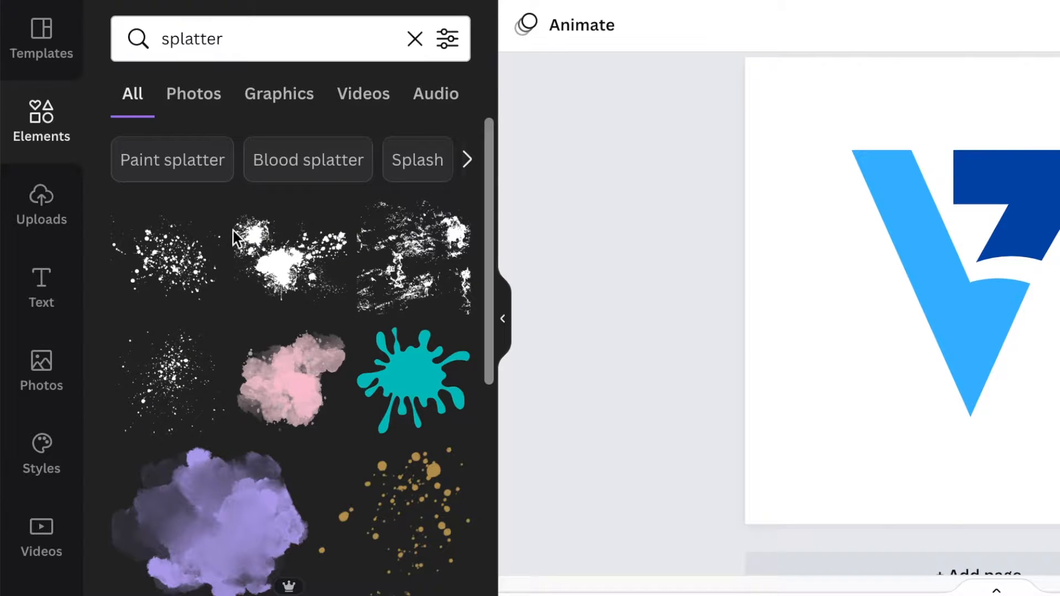
left_click(172, 275)
left_click_drag(971, 317, 900, 358)
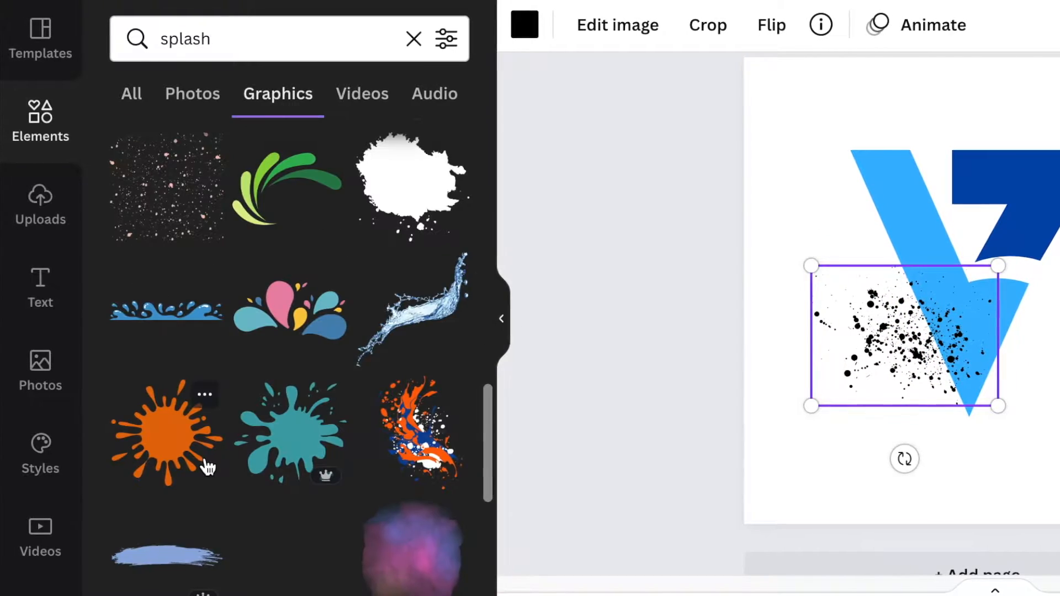
- Add the orange and blue paint splash from the "splash" graphics and place it in the page's lower-left corner
left_click(414, 430)
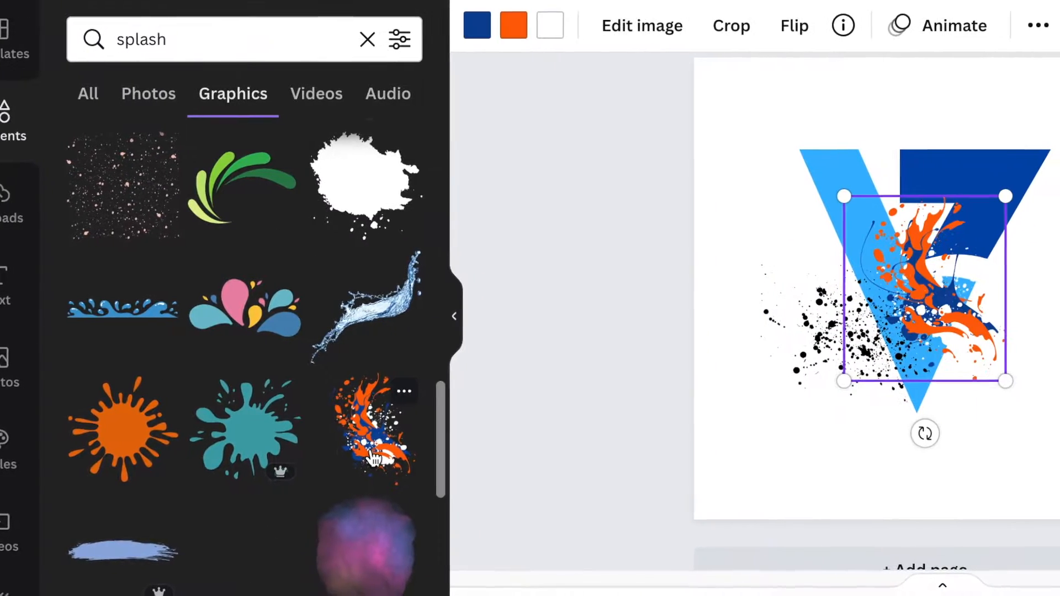
left_click_drag(947, 316, 700, 445)
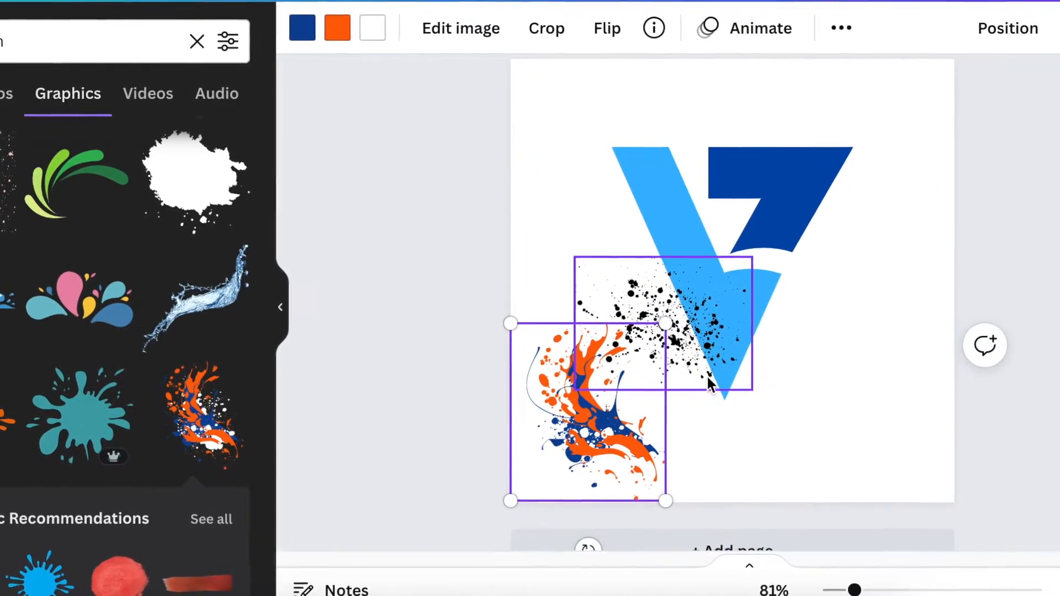
- Rotate and shrink the black splatter and position it over the upper-left end of the V
left_click(690, 376)
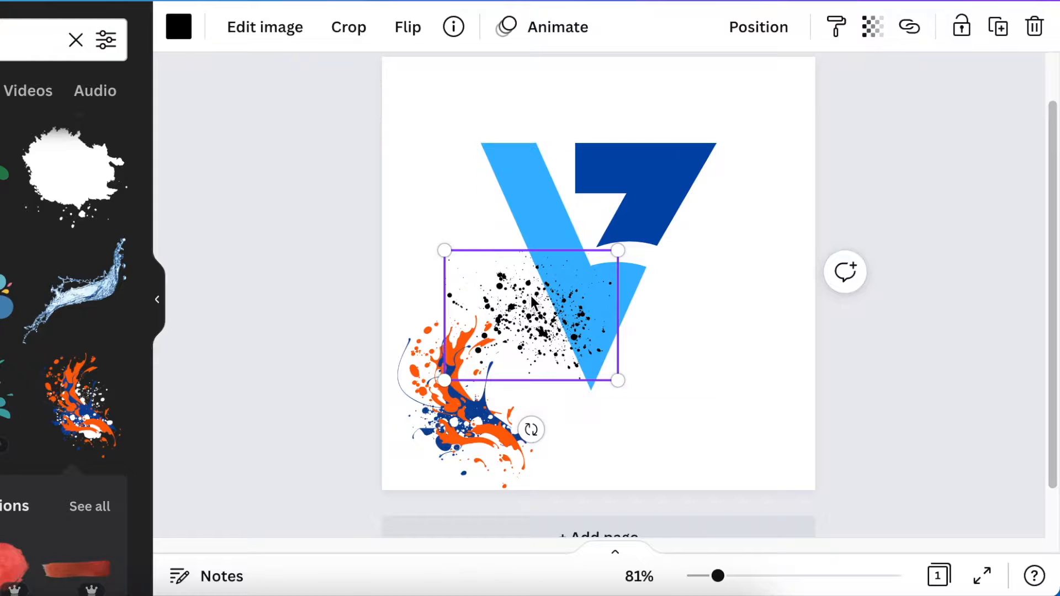
left_click_drag(531, 286, 534, 257)
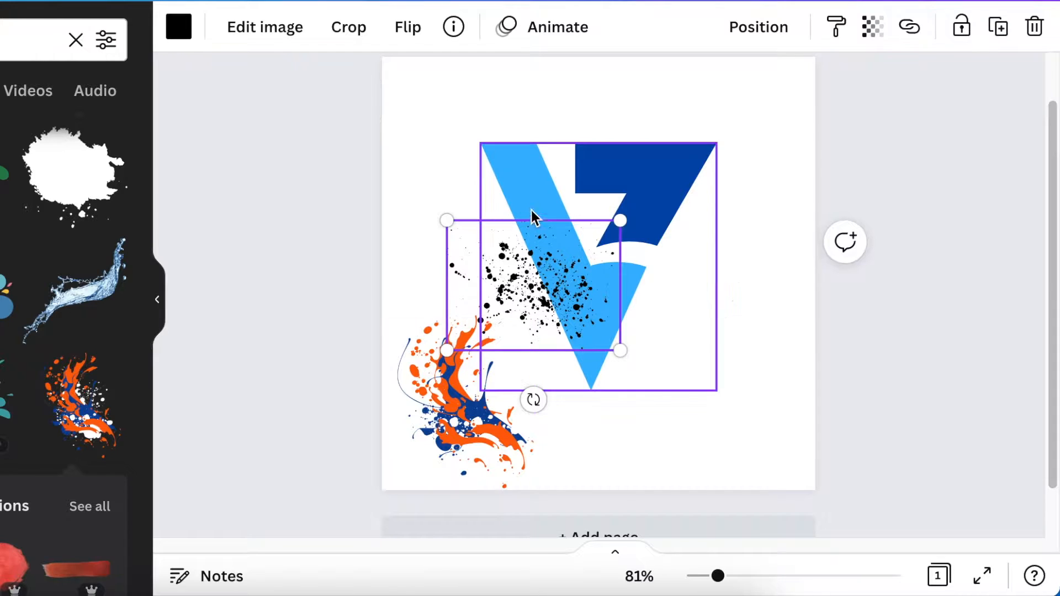
left_click(476, 435)
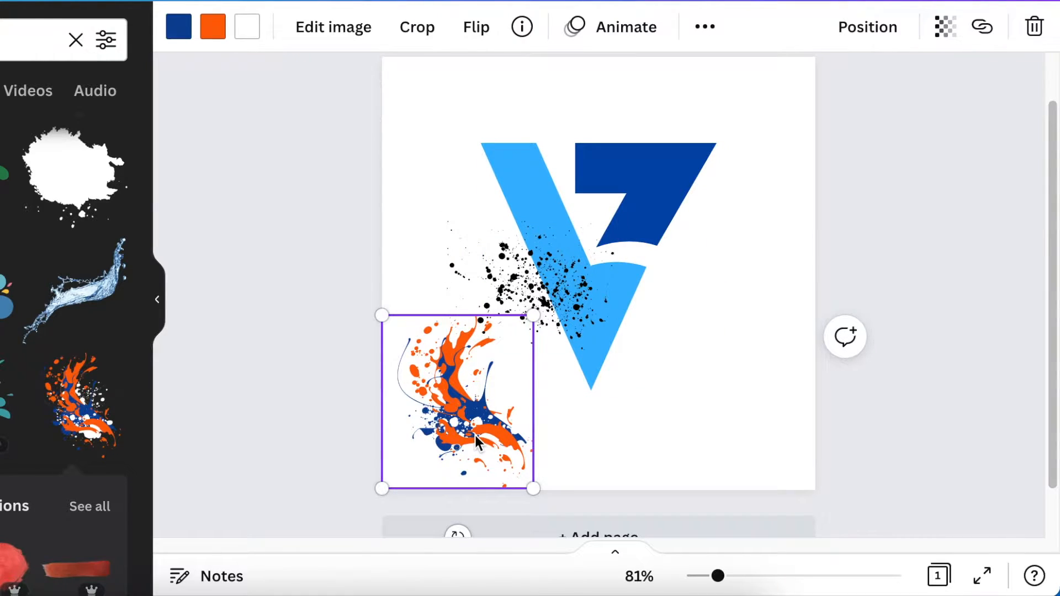
left_click(555, 268)
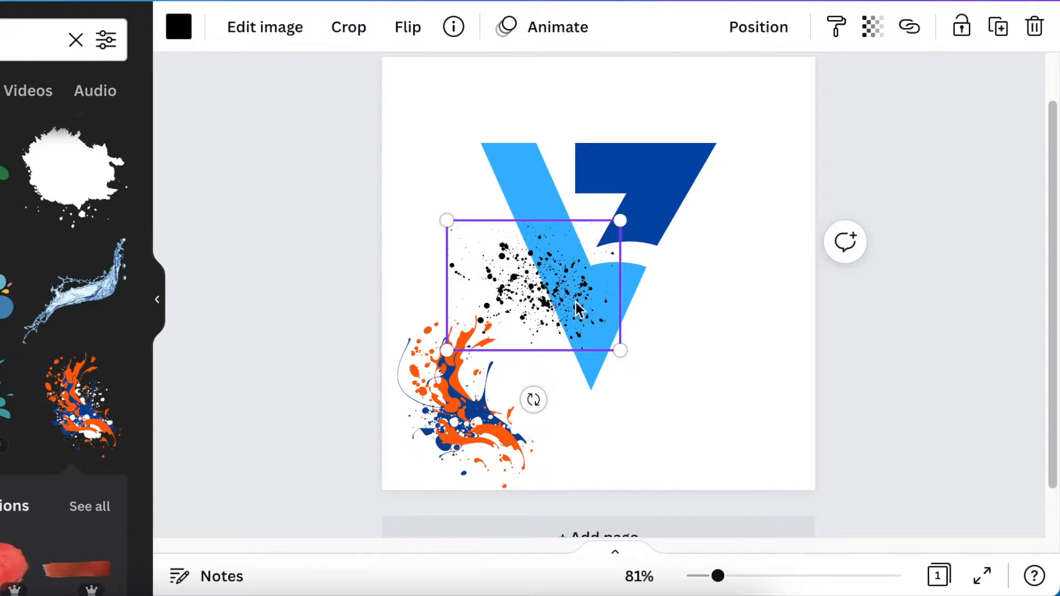
left_click_drag(533, 399, 448, 359)
left_click_drag(540, 393, 546, 330)
left_click_drag(520, 287, 477, 185)
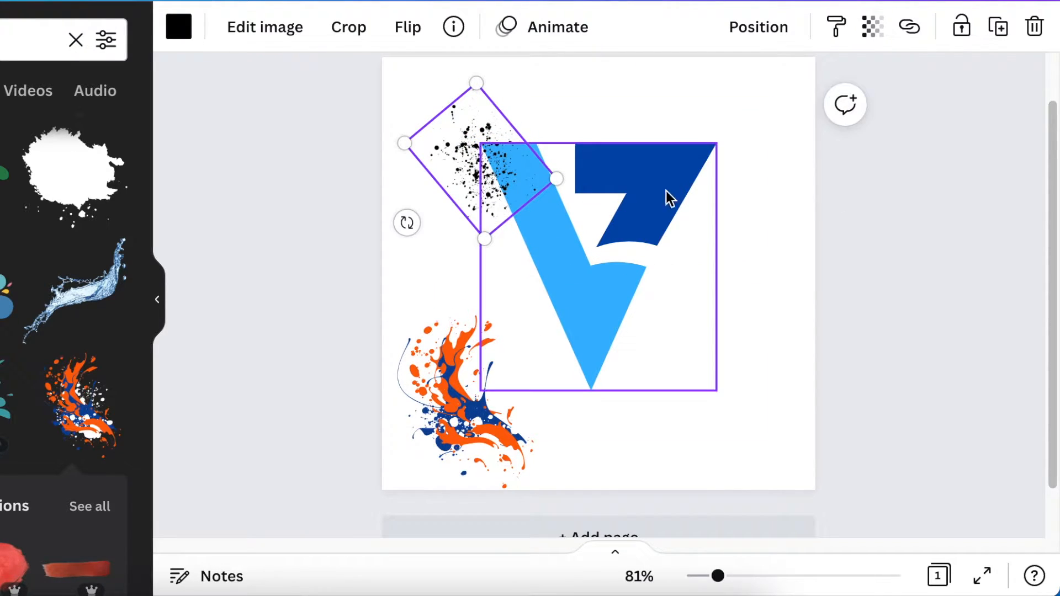
- Recolor the black splatter white and reduce its tilt over the V's upper-left end
left_click(184, 31)
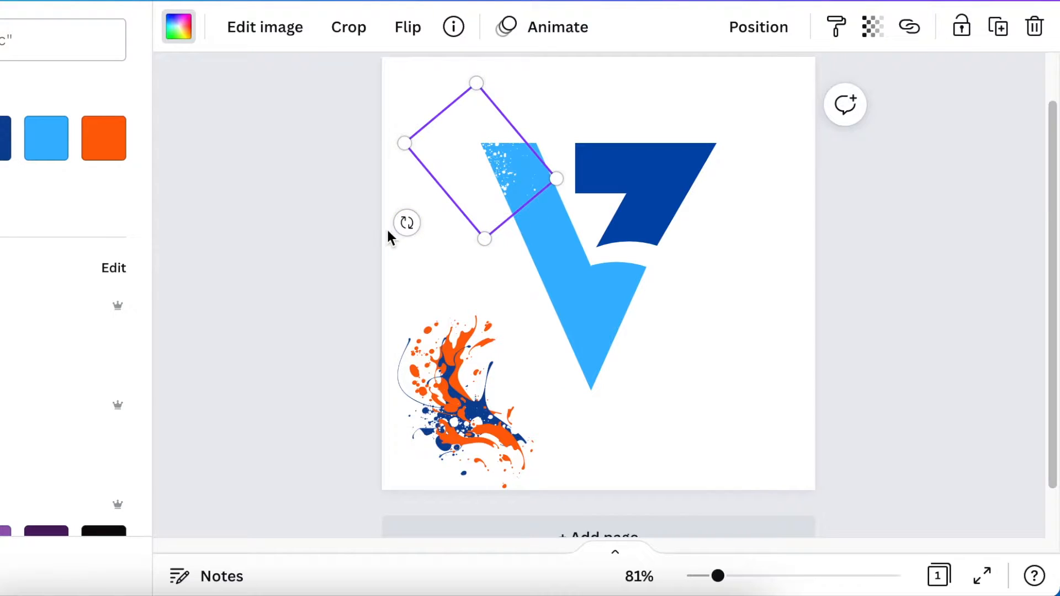
left_click_drag(406, 223, 439, 232)
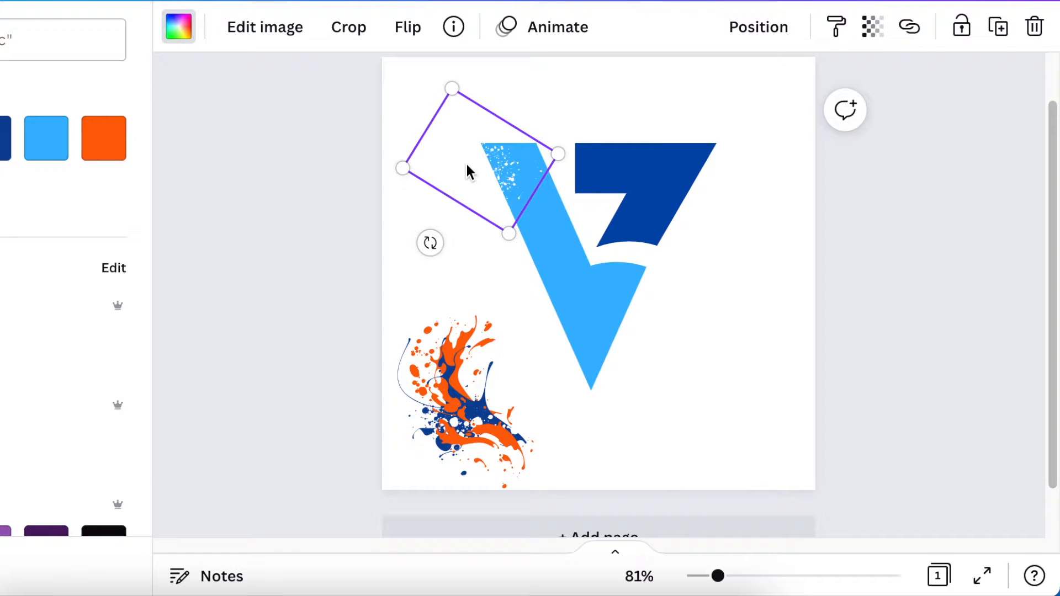
- Place a smaller, unrotated duplicate of the white splatter further down the V's left stroke
key("ctrl+d")
left_click_drag(495, 188, 514, 217)
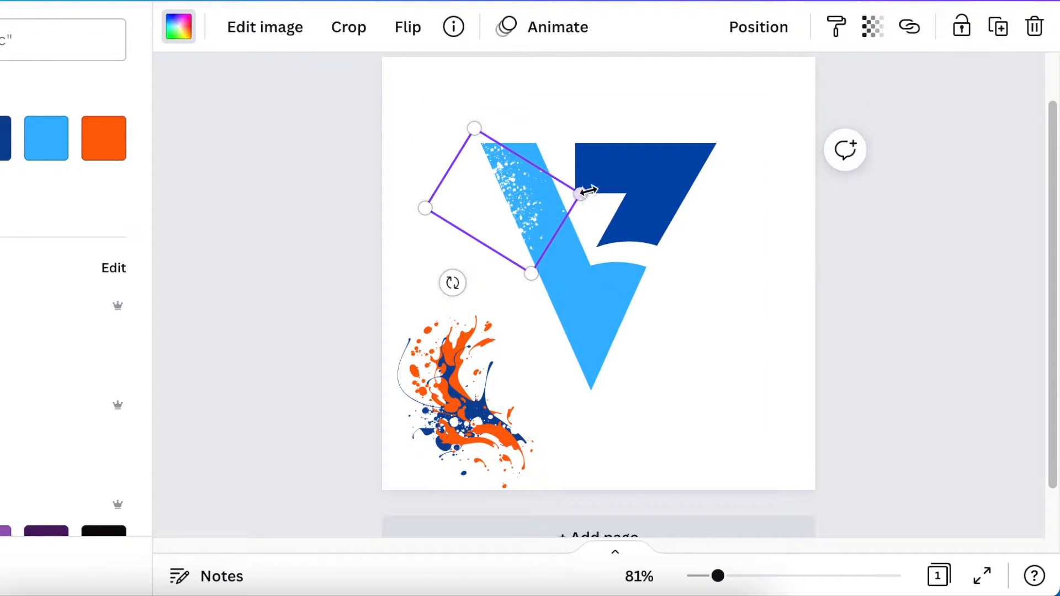
left_click_drag(584, 189, 529, 220)
left_click_drag(447, 291, 499, 293)
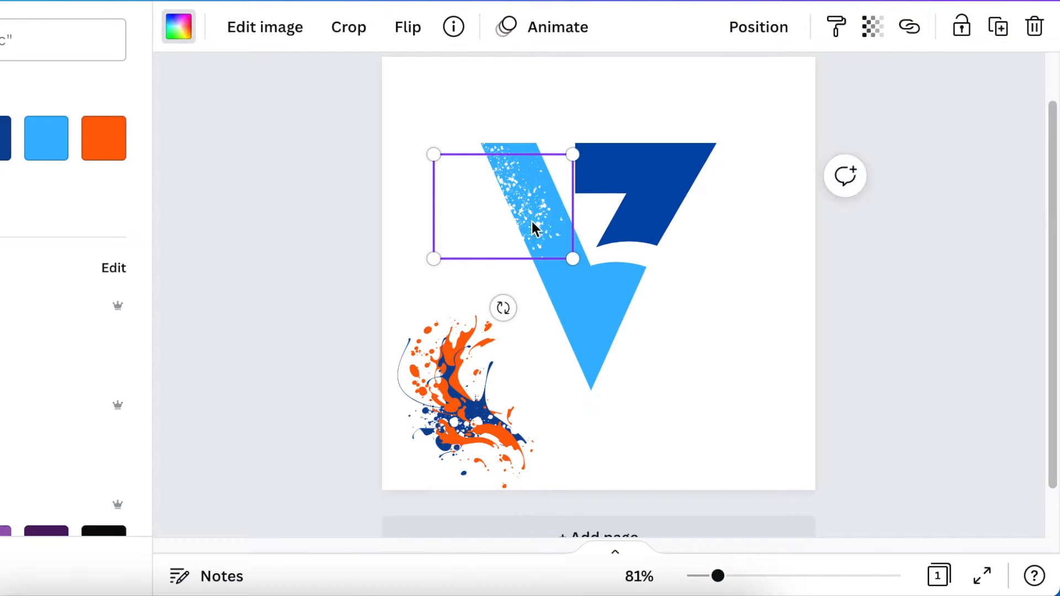
left_click_drag(575, 165, 551, 175)
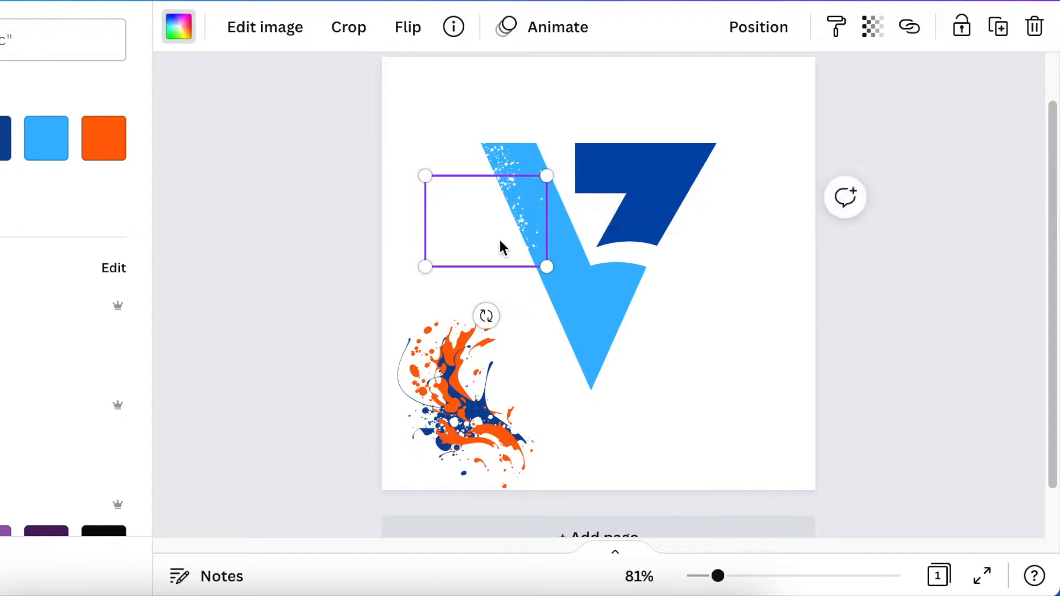
- Duplicate the orange and blue splash and place the copy in the page's lower-right corner
left_click(474, 427)
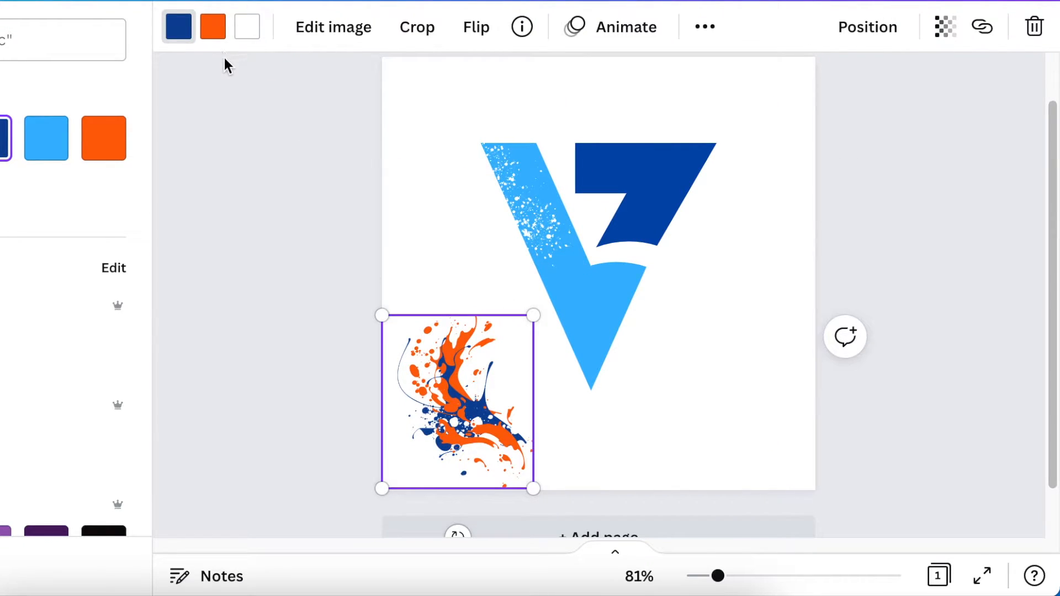
key("ctrl+d")
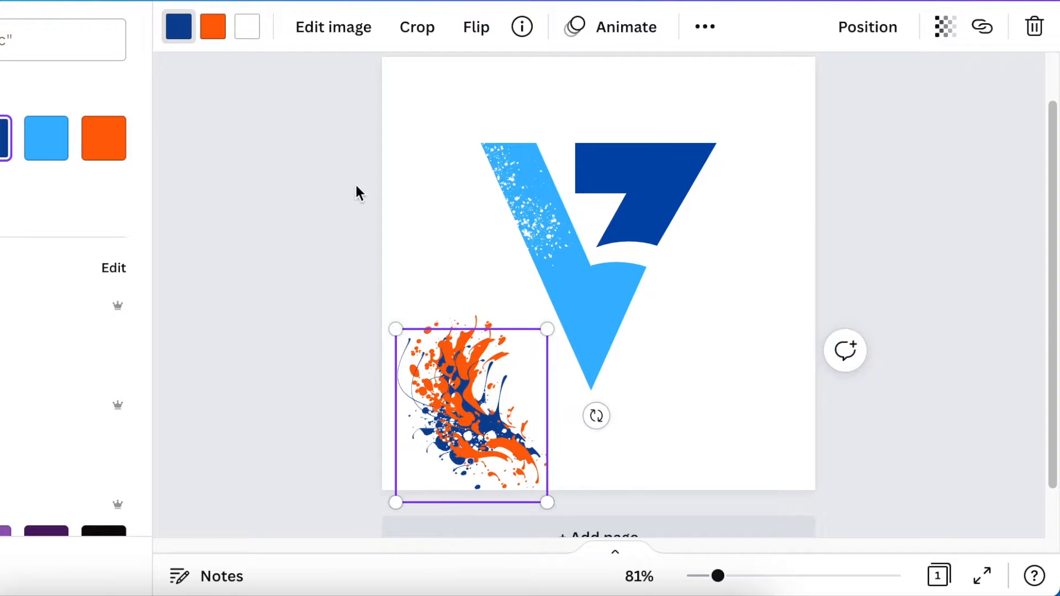
left_click_drag(459, 417, 718, 404)
- Turn the lower-left splash's orange and blue colors white and move it over the V's upper-left end
left_click(438, 419)
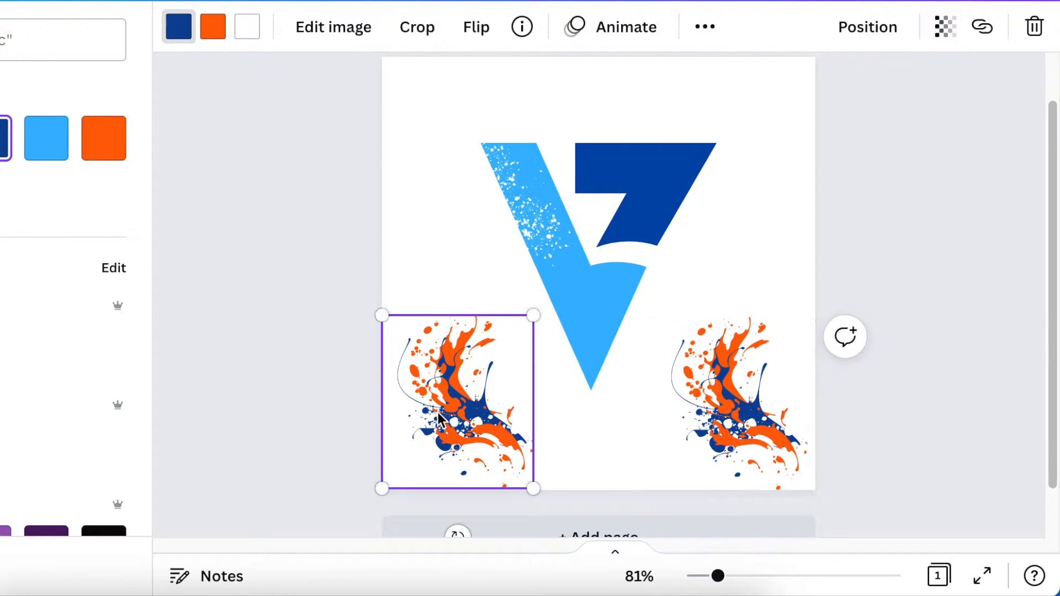
left_click(214, 29)
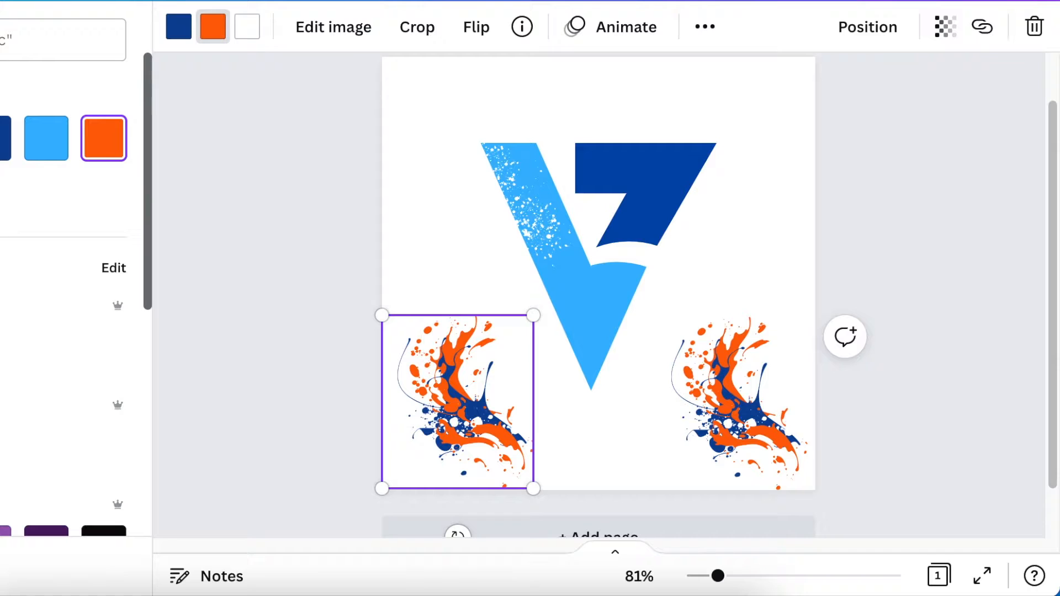
left_click(2, 195)
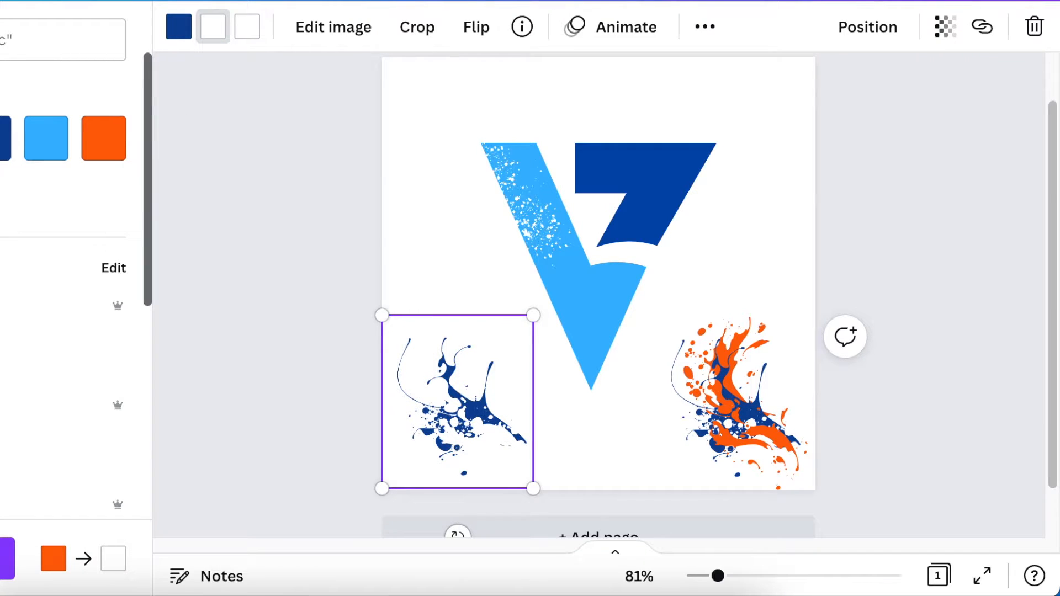
left_click(178, 26)
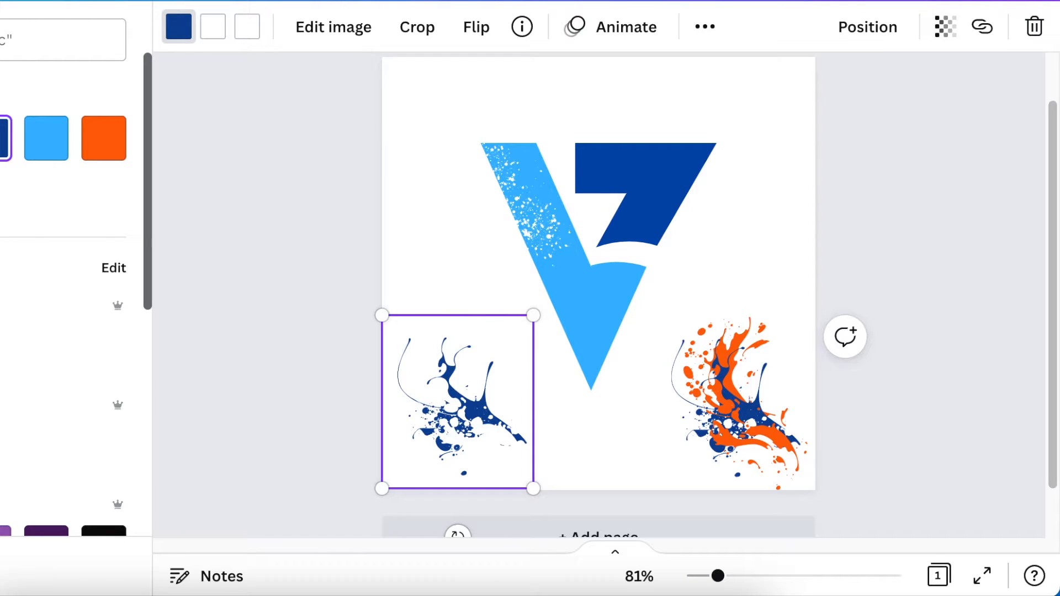
left_click(1, 195)
left_click_drag(445, 422, 468, 181)
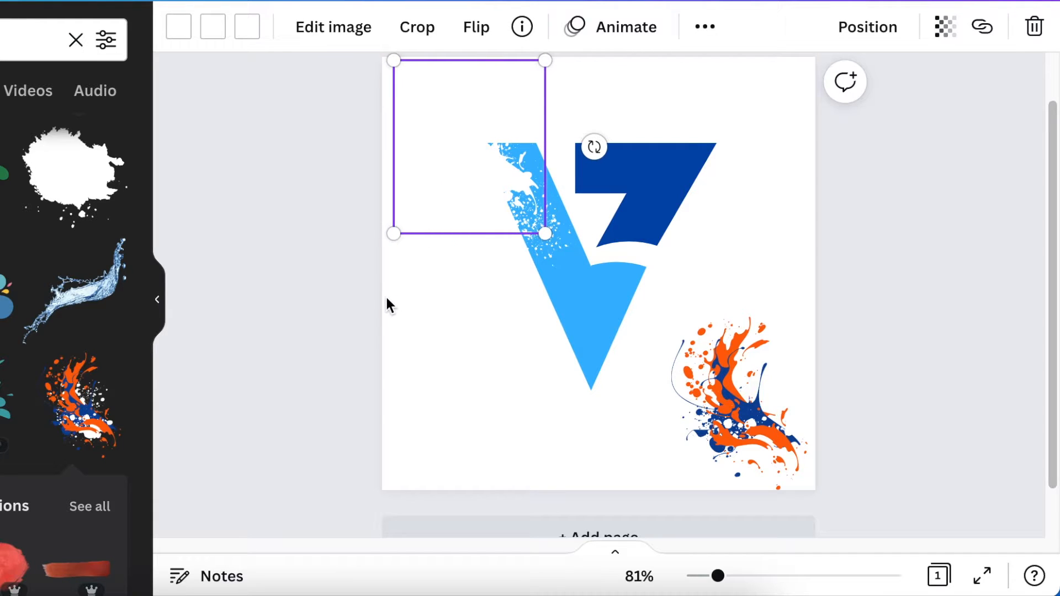
left_click(272, 322)
- Duplicate the white splatter on the V's left stroke and shift the copy toward the stroke's outer edge
left_click(542, 229)
key("super+d")
left_click_drag(541, 229, 500, 243)
- Shrink and rotate the orange and blue splash and position it against the V's upper-left end
left_click_drag(740, 475, 490, 279)
left_click_drag(486, 343, 507, 353)
left_click_drag(435, 310, 466, 249)
left_click_drag(489, 152, 464, 125)
left_click_drag(577, 122, 547, 96)
left_click_drag(459, 142, 441, 135)
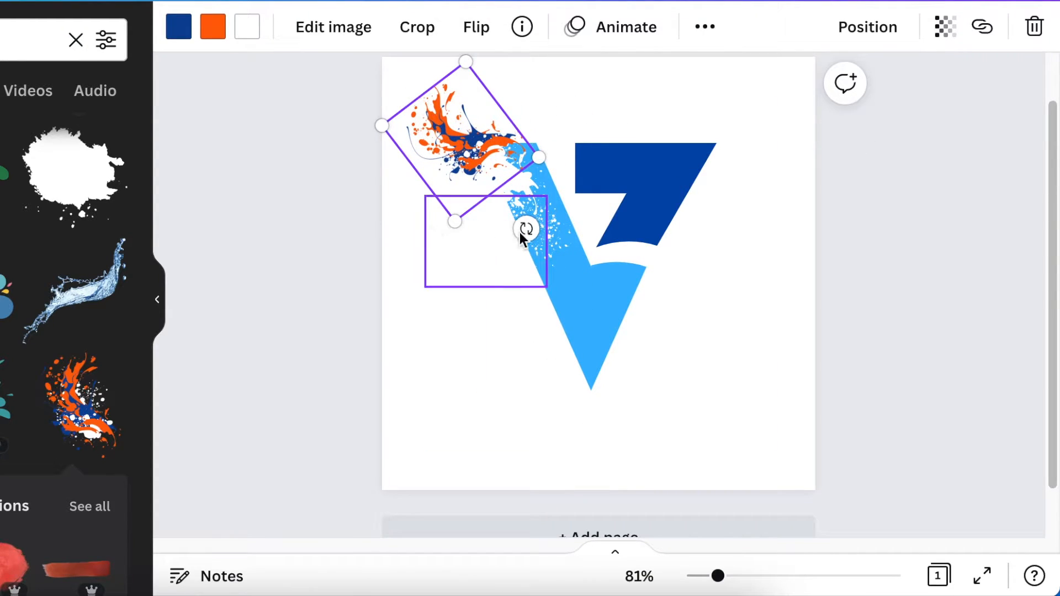
- Rotate and slightly shrink the orange and blue splash, shifting it closer onto the V's upper-left end
left_click_drag(528, 229, 532, 220)
left_click_drag(455, 157, 472, 156)
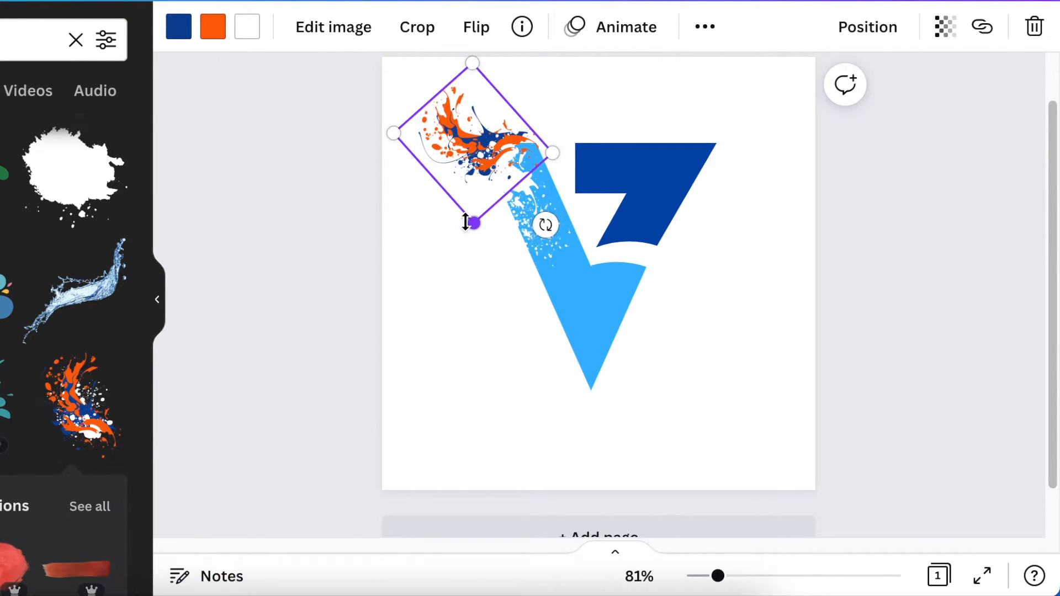
left_click_drag(473, 222, 474, 211)
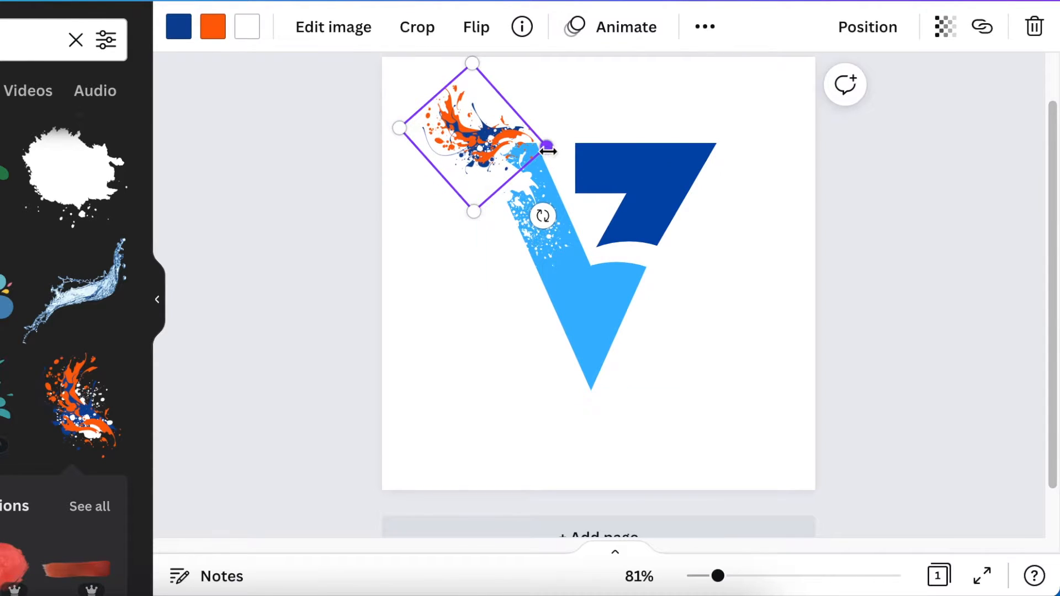
left_click_drag(542, 215, 533, 225)
- Recolor the splash's dark blue to light blue and its orange to white, and shrink it against the V's upper-left end
left_click(212, 27)
left_click(101, 138)
left_click(213, 26)
left_click(180, 31)
left_click(6, 136)
left_click(538, 153)
left_click_drag(480, 64, 477, 88)
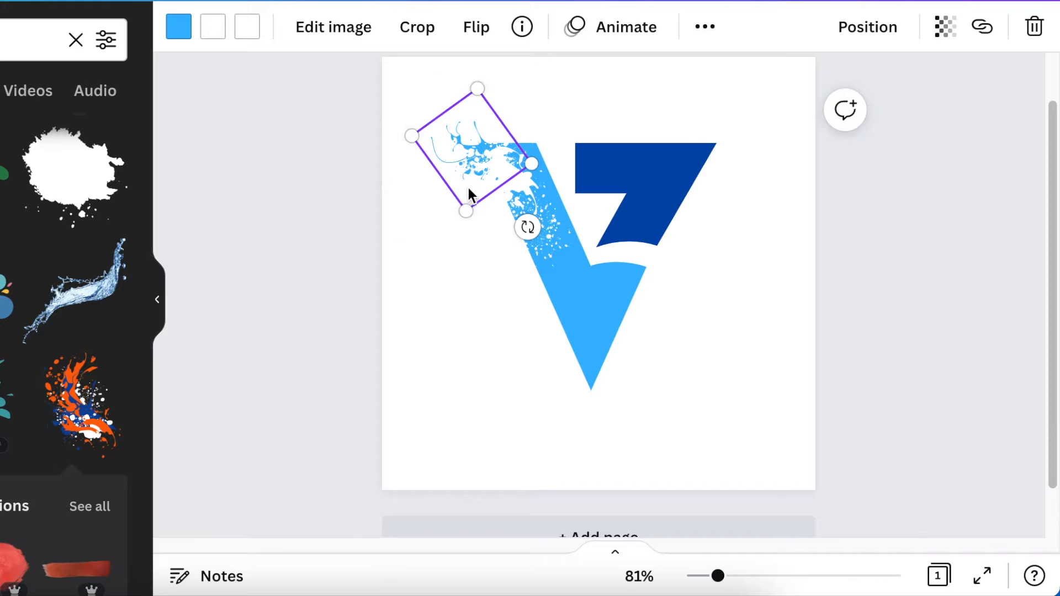
left_click_drag(466, 208, 466, 193)
- Place a light blue splatter in the page's upper-left corner and shrink it to fit within the page edge
left_click_drag(540, 92, 511, 142)
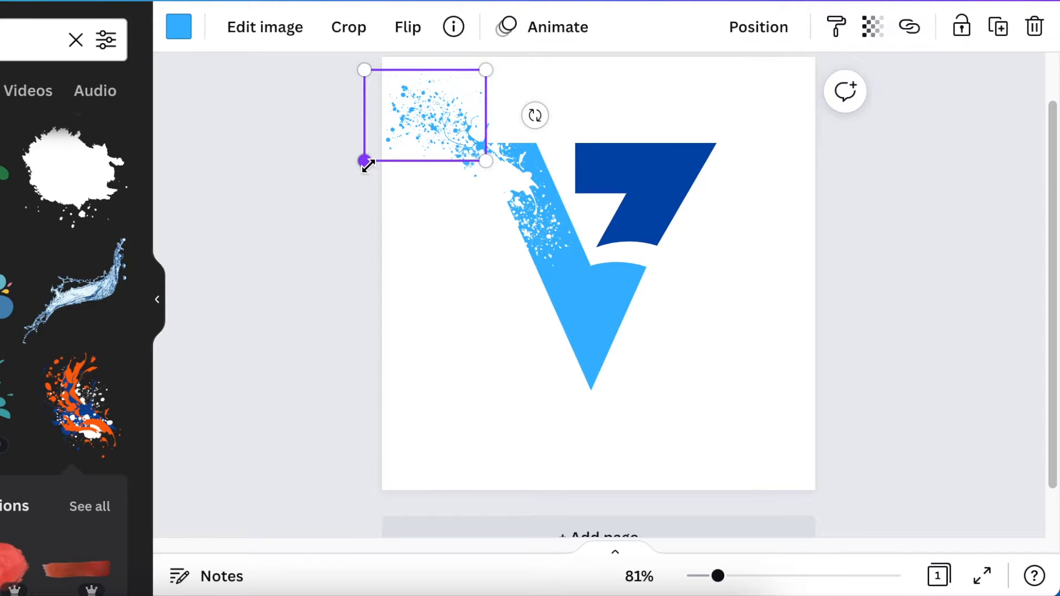
left_click_drag(370, 161, 381, 149)
left_click(329, 189)
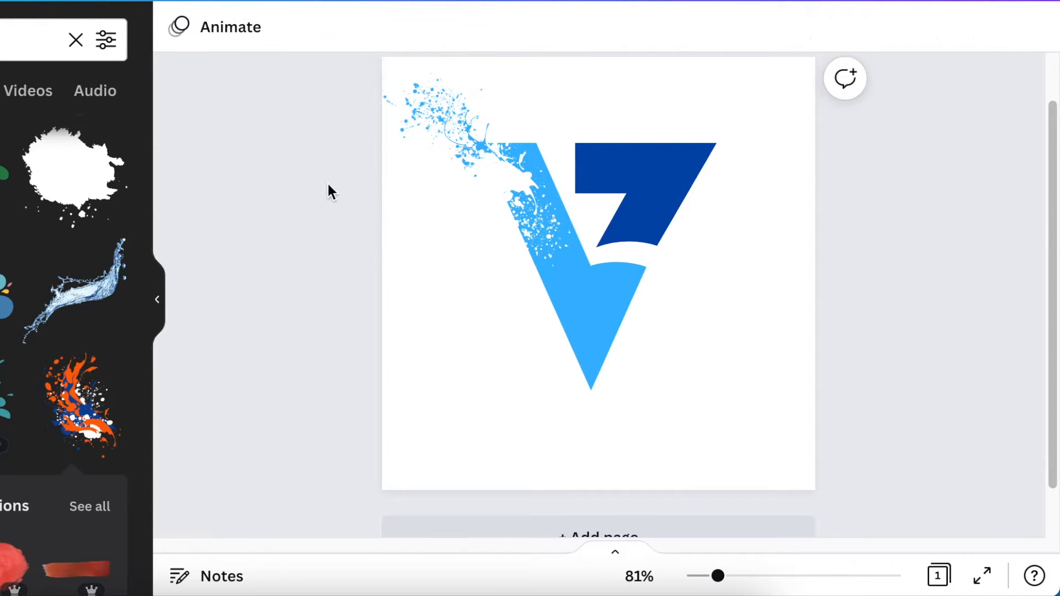
- Tilt the upper-left light blue splatter slightly and lower it toward the V's broken end
left_click(437, 135)
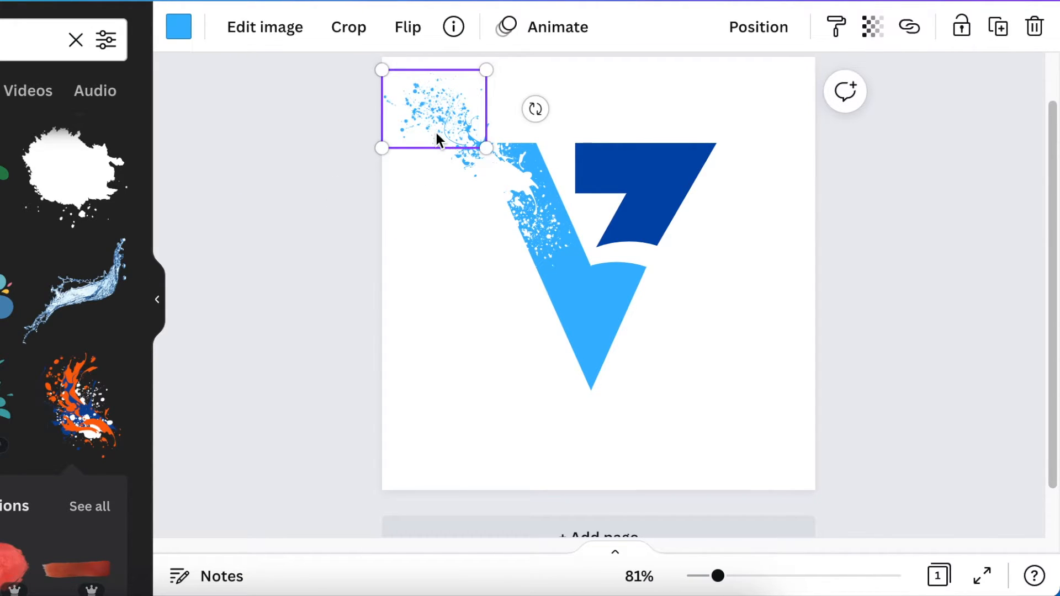
left_click_drag(436, 134, 456, 212)
left_click_drag(405, 236, 468, 188)
mouse_move(515, 235)
left_mouse_down()
mouse_move(525, 230)
mouse_move(520, 215)
left_mouse_up()
left_click(427, 129)
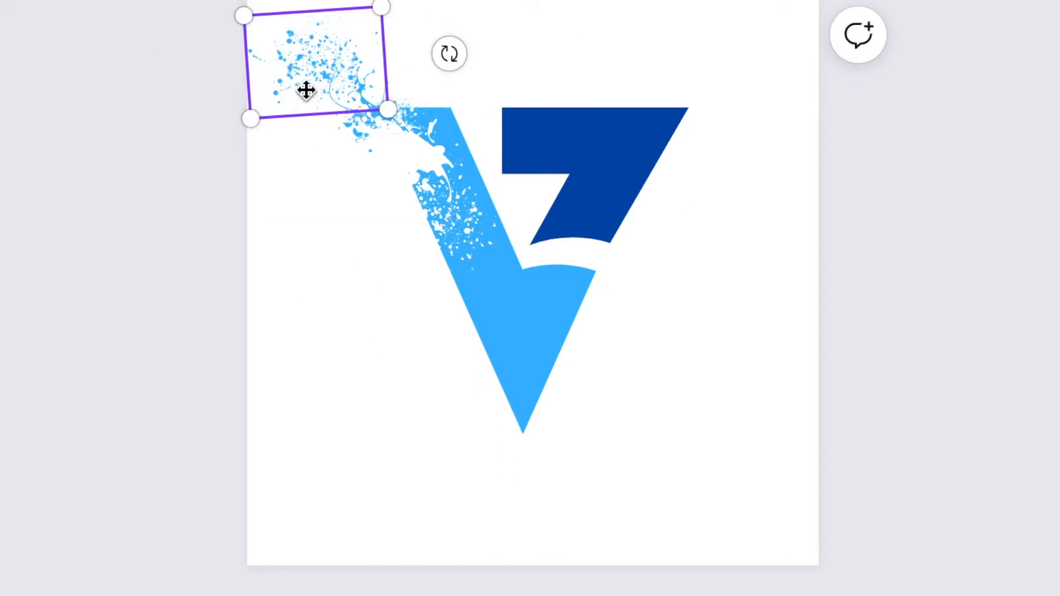
left_click_drag(306, 90, 310, 102)
- Fill the gap at the V's upper-left end with light blue splatter that joins the speckles to the stroke
left_click(271, 133)
left_click(405, 116)
left_click_drag(415, 117, 436, 162)
left_click_drag(455, 134, 488, 107)
mouse_move(445, 149)
left_mouse_down()
mouse_move(437, 175)
mouse_move(363, 137)
mouse_move(402, 152)
mouse_move(444, 190)
left_mouse_up()
left_click(357, 232)
left_click(237, 286)
left_click(392, 161)
left_click(190, 315)
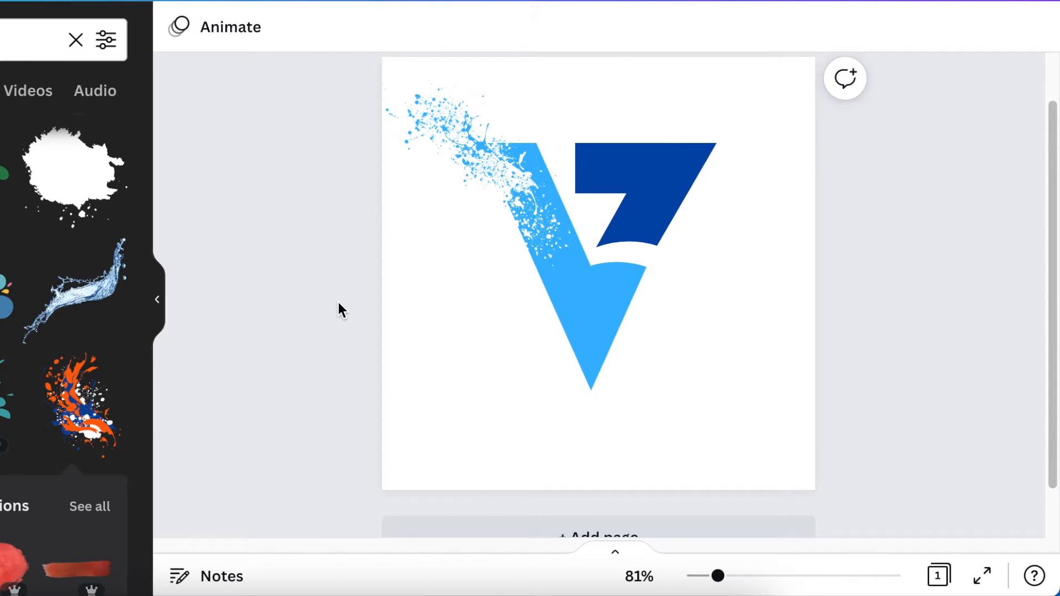
- Delete the leftover white splash in the lower-left part of the page
left_click(508, 409)
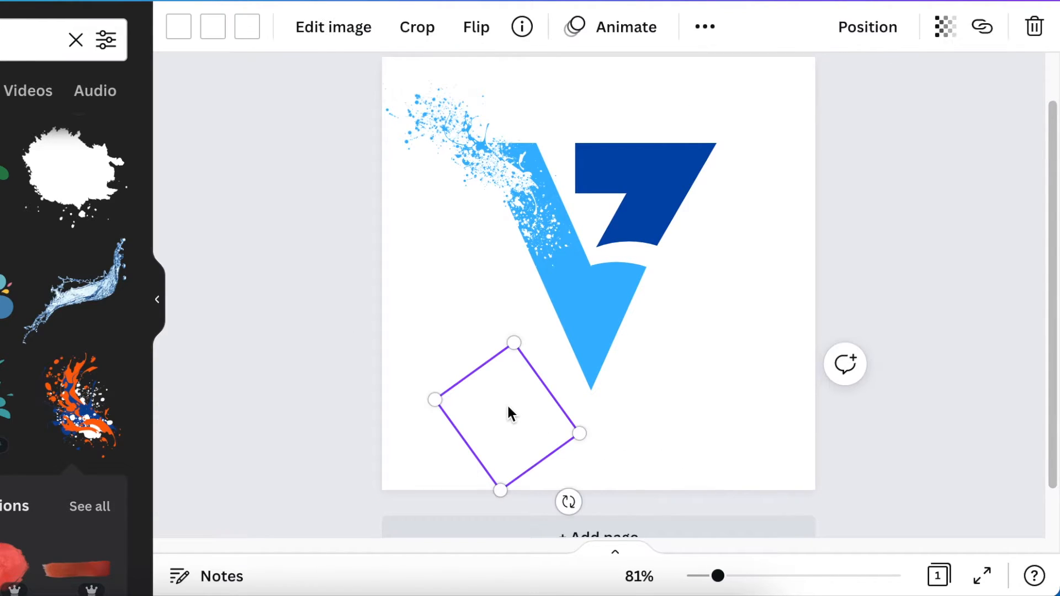
key("Delete")
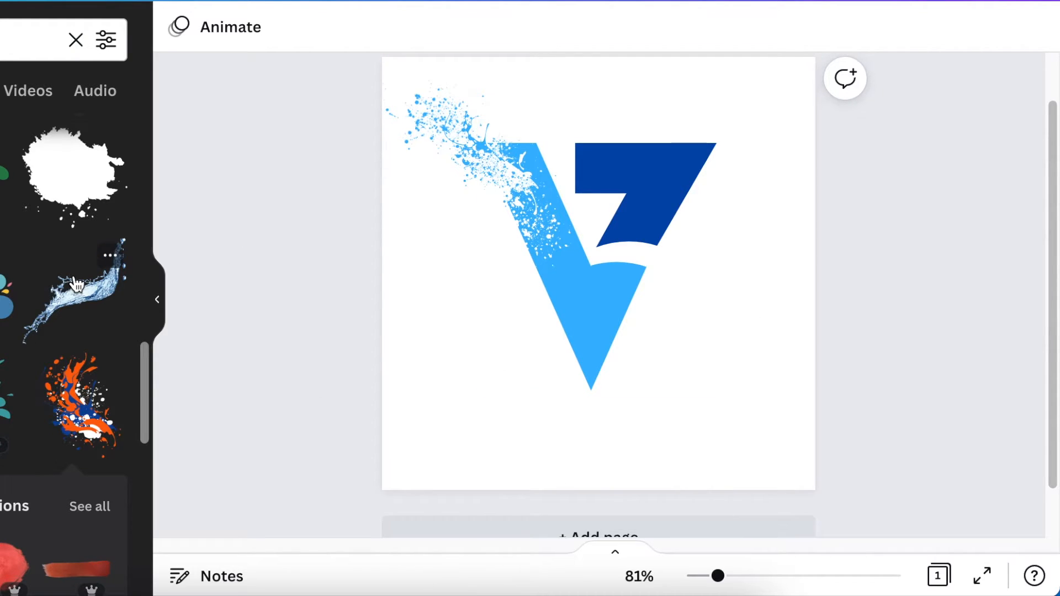
- Add the text "VINTAGE LIFE" in the Vintage Modern font below the V
key("t")
left_click_drag(553, 266, 363, 230)
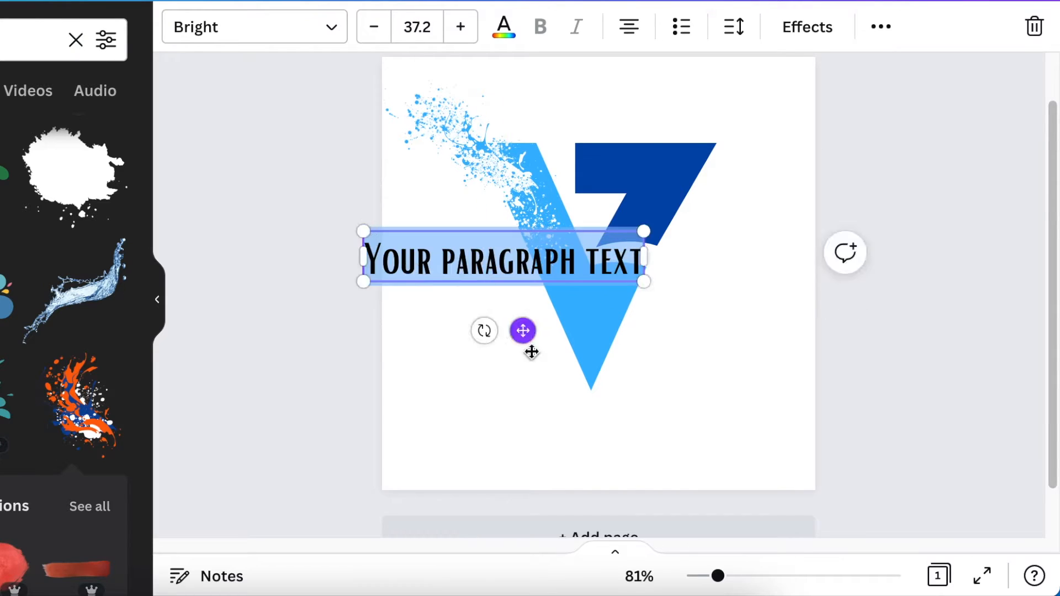
left_click_drag(523, 332, 628, 492)
left_click(328, 34)
left_click(44, 229)
double_click(710, 485)
type("VINTAGE LIFE")
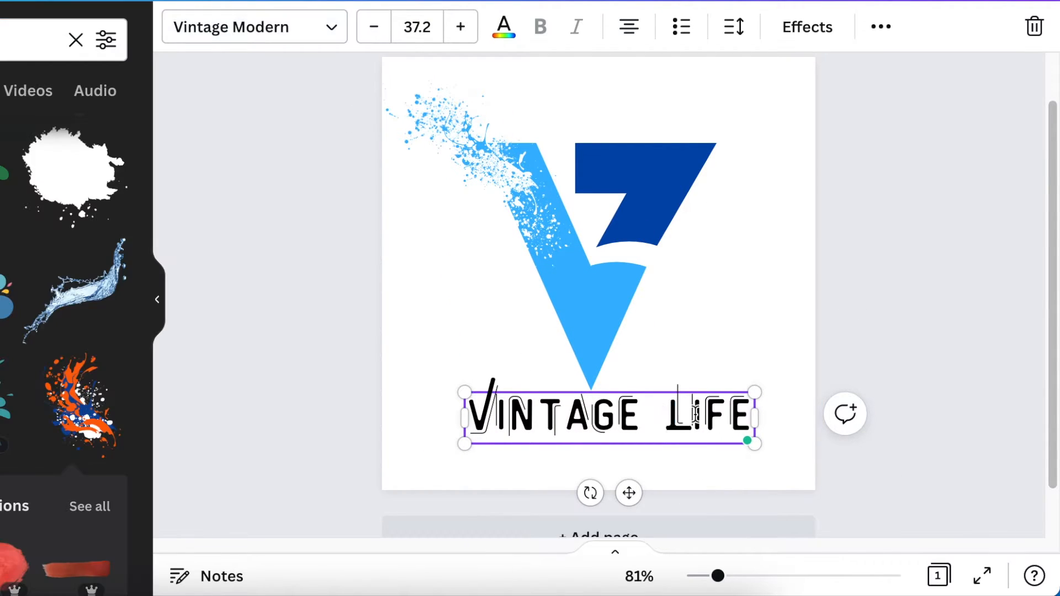
- Color the word VINTAGE dark blue and the word LIFE light blue
left_click_drag(748, 423, 468, 414)
left_click(503, 27)
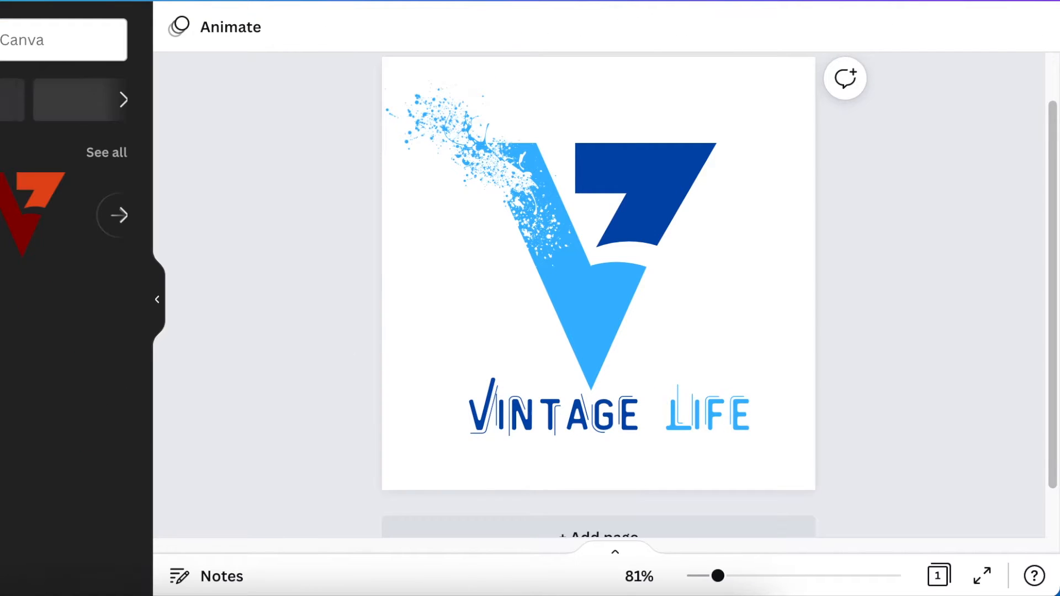
- Add a dark blue horizontal line under the VINTAGE LIFE text, slightly wider than the text
key("l")
left_click_drag(618, 325, 537, 494)
left_click_drag(587, 445, 771, 444)
left_click(178, 26)
left_click(4, 137)
- Duplicate the dark blue line and place the copy just beneath it, offset slightly to the right
left_click(575, 445)
key("super+d")
left_click_drag(575, 459, 585, 452)
- Reduce the lower line's weight to a thin hairline, keeping the solid line style
left_click(231, 26)
left_click(310, 374)
left_click(231, 27)
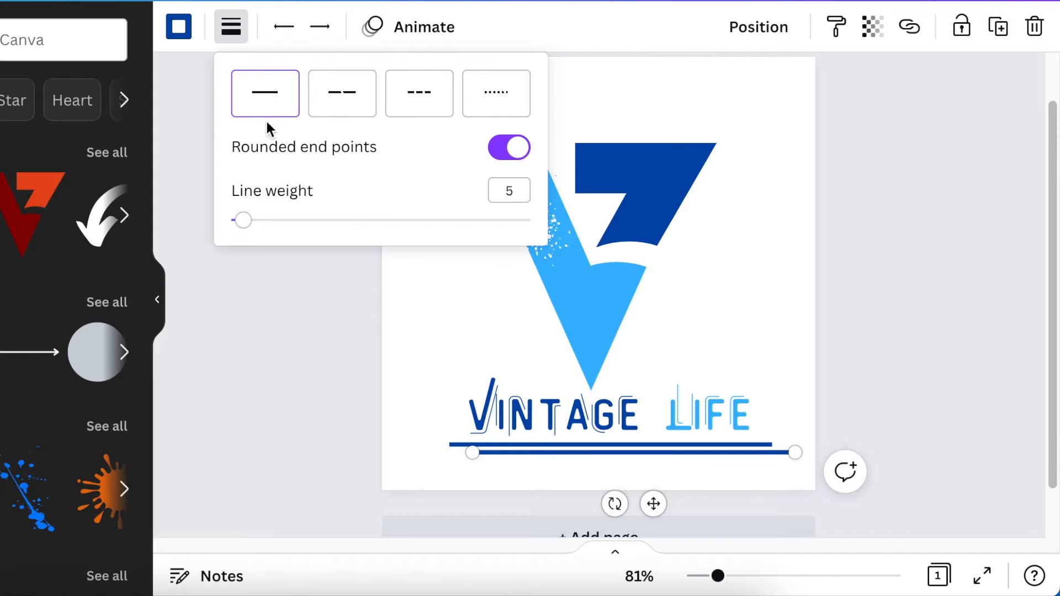
left_click_drag(244, 220, 232, 220)
left_click(538, 452)
left_click(864, 326)
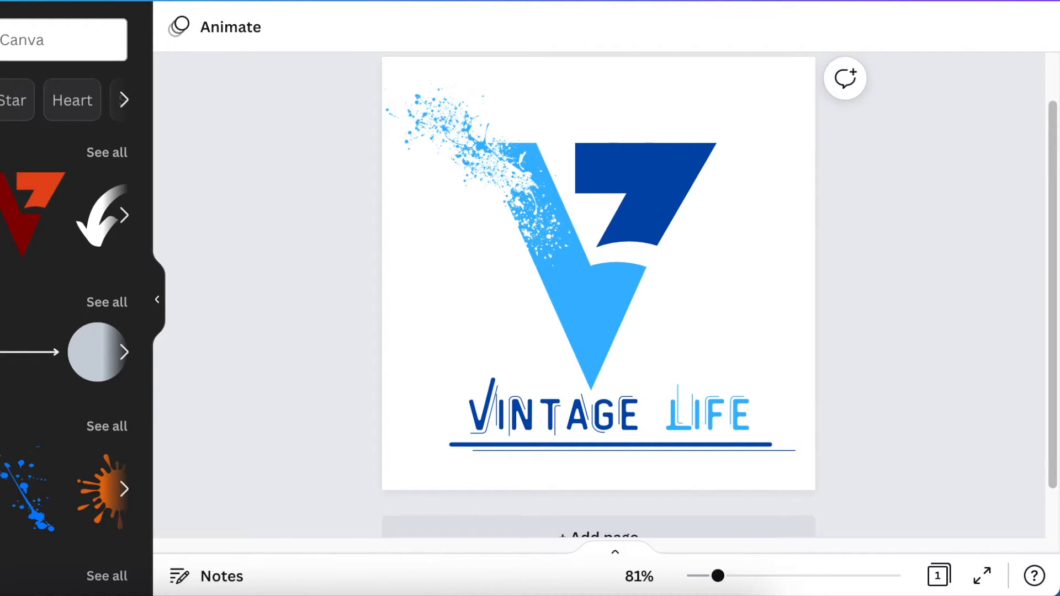
- Download the logo as a PNG with a transparent background and dismiss the sharing window
left_click(1010, 1)
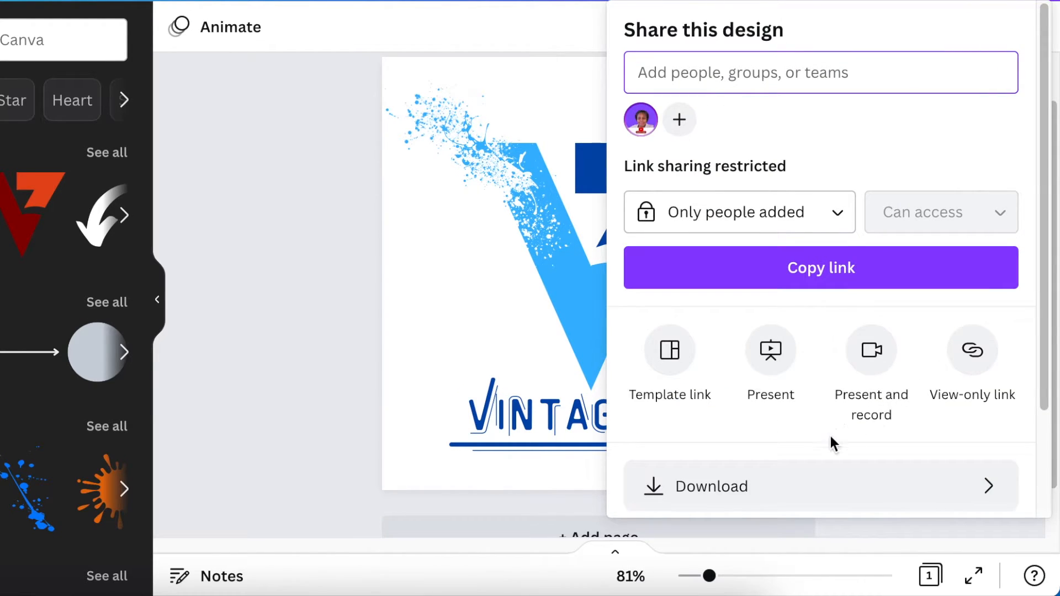
left_click(788, 487)
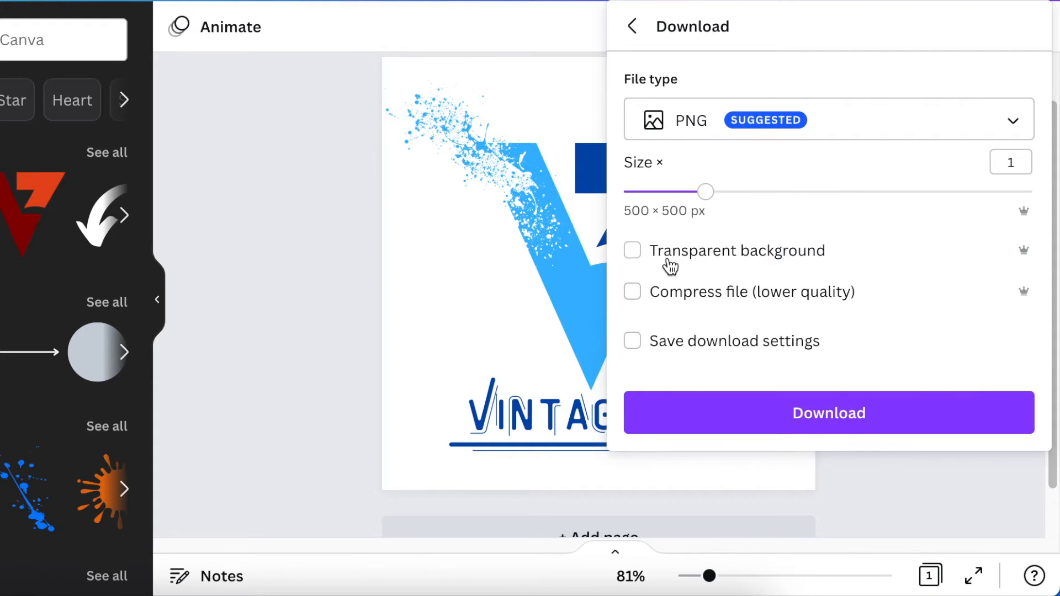
left_click(632, 250)
left_click(870, 421)
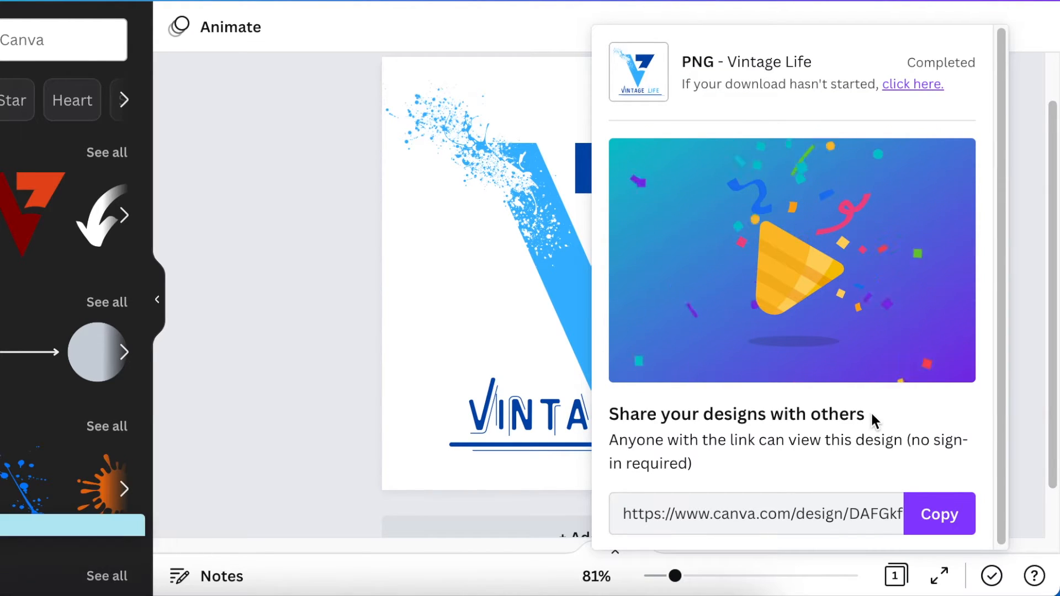
left_click(524, 228)
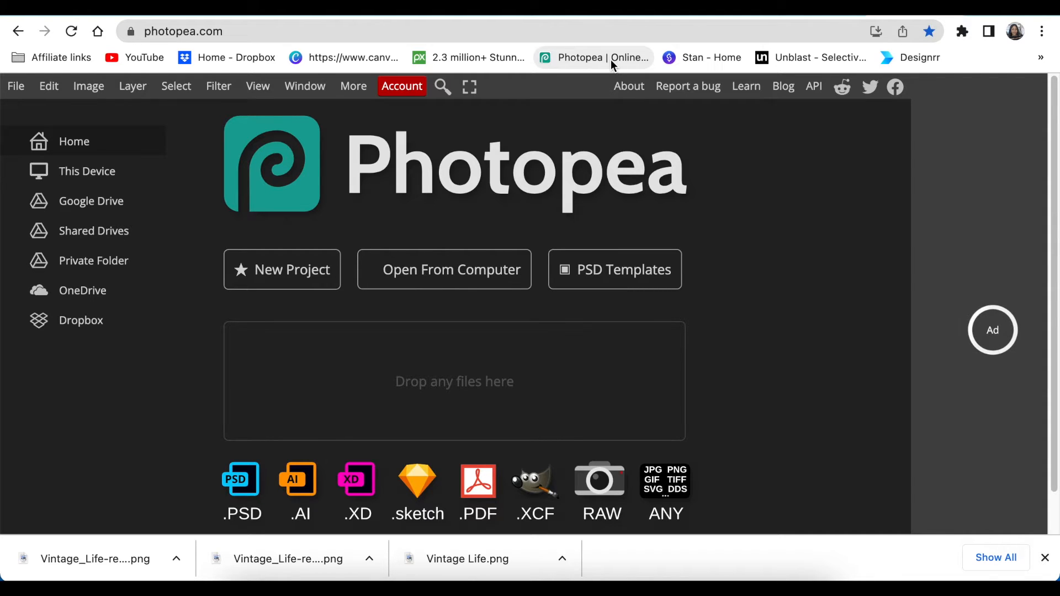
- Switch to Photopea and show the PSD templates in the Mockups category
scroll(528, 221, "down", 1)
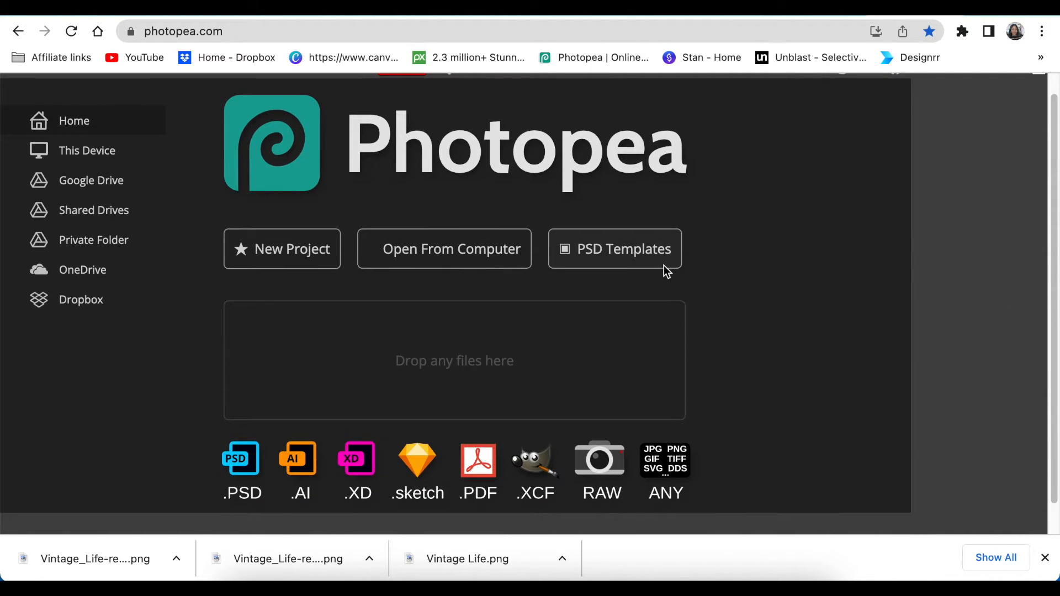
left_click(629, 255)
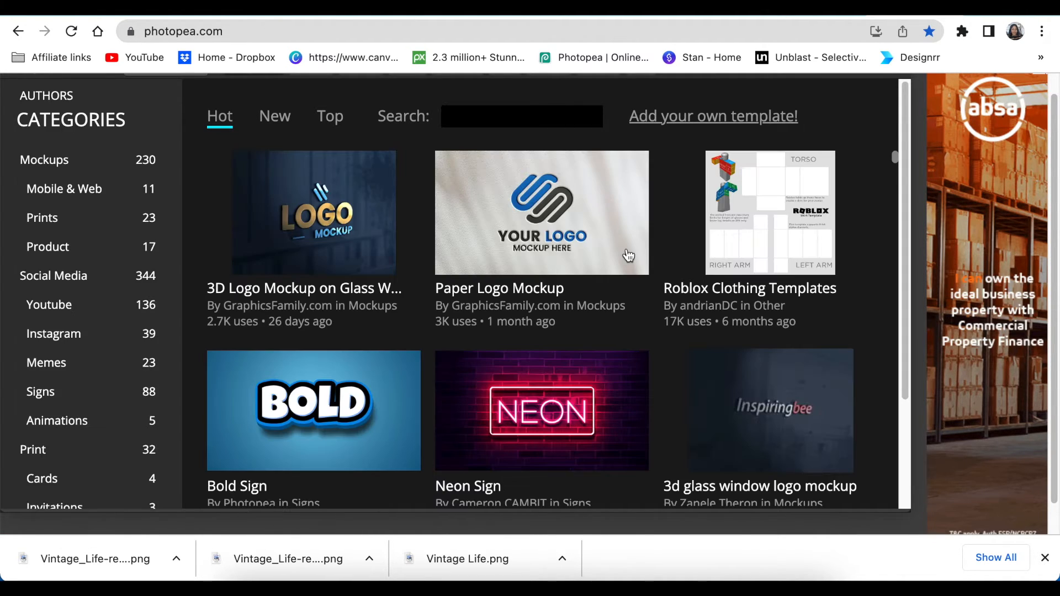
left_click(43, 168)
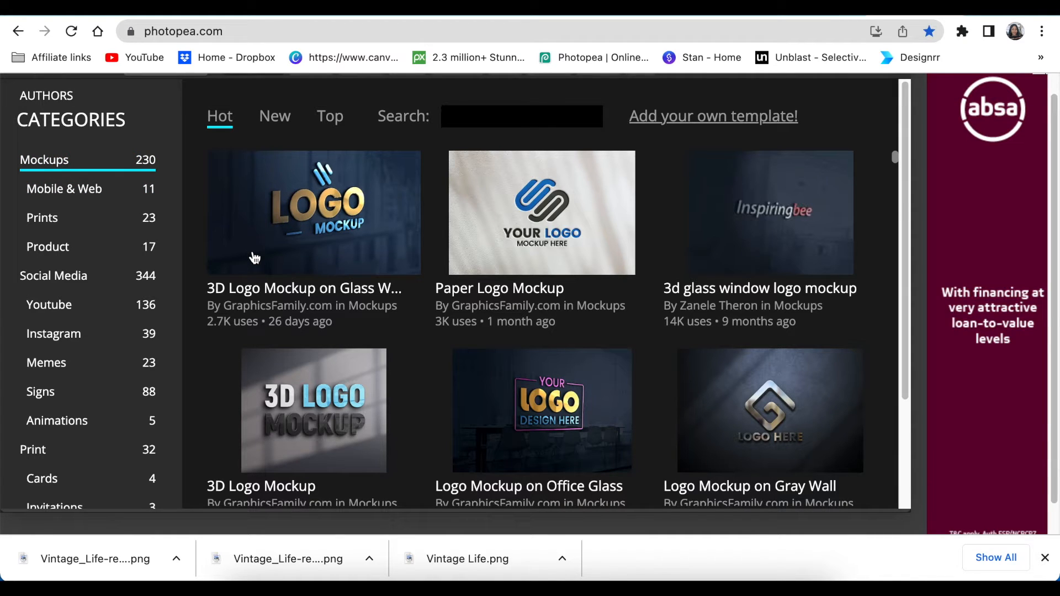
- Find the FREE 3D Logo Mockup among the mockup templates and open it for editing
scroll(267, 267, "down", 3)
scroll(267, 267, "down", 6)
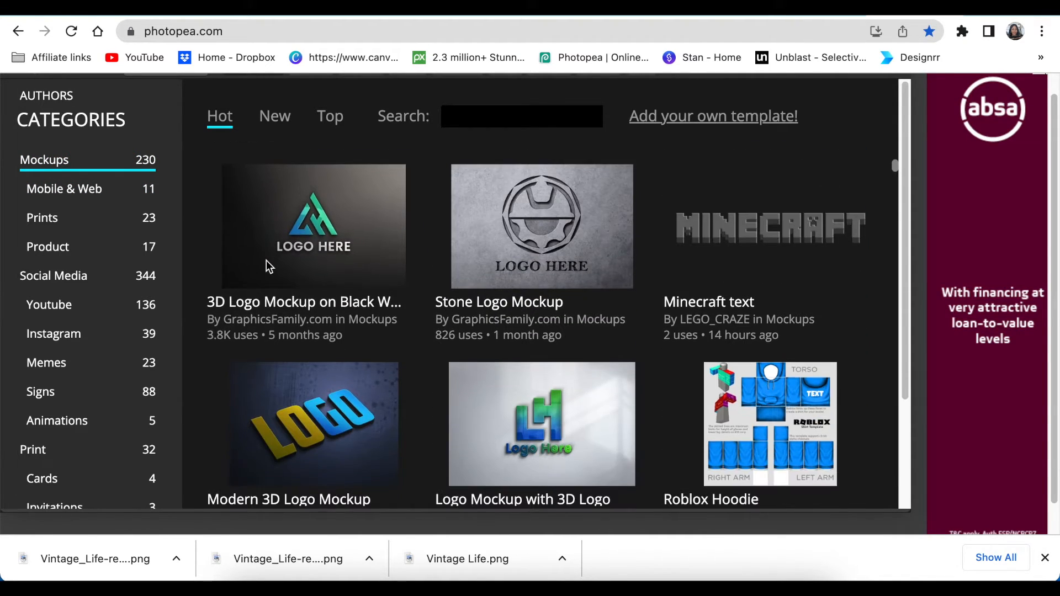
scroll(267, 267, "down", 10)
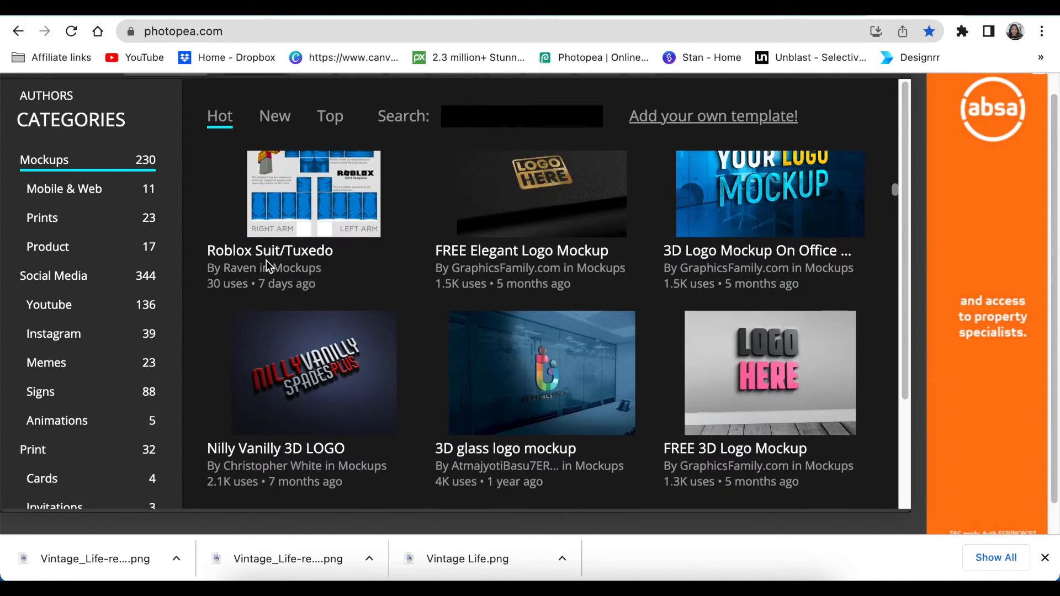
left_click(771, 383)
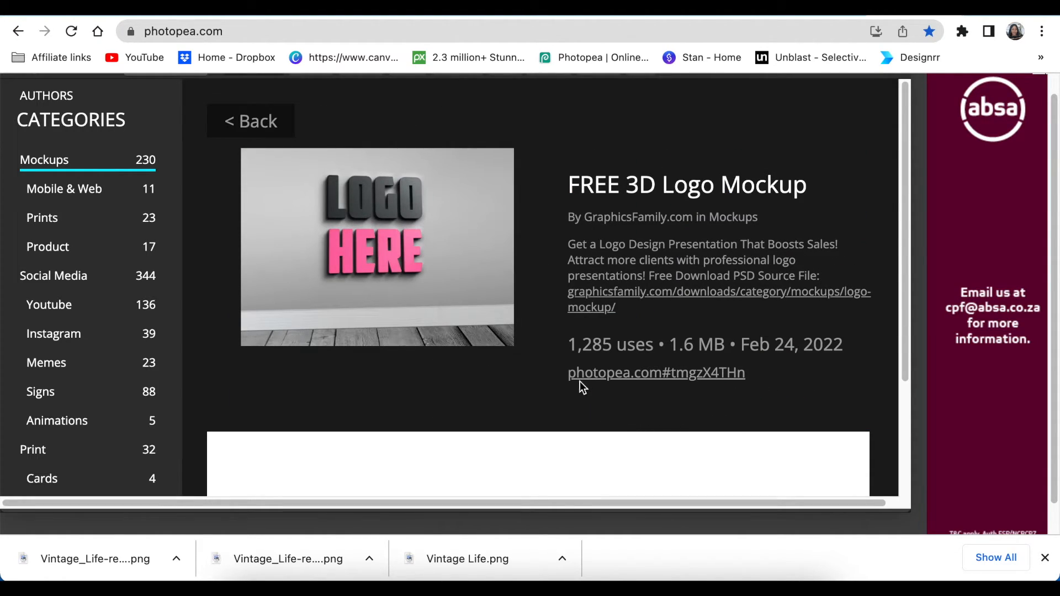
left_click(632, 373)
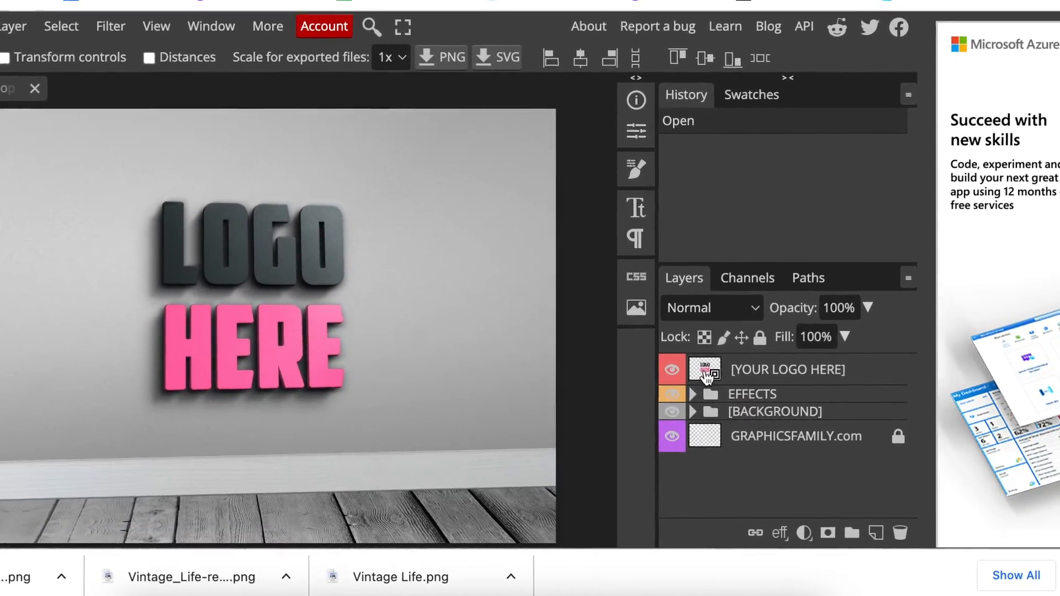
- Open the [YOUR LOGO HERE] smart object and hide its HERE and LOGO text layers
double_click(698, 367)
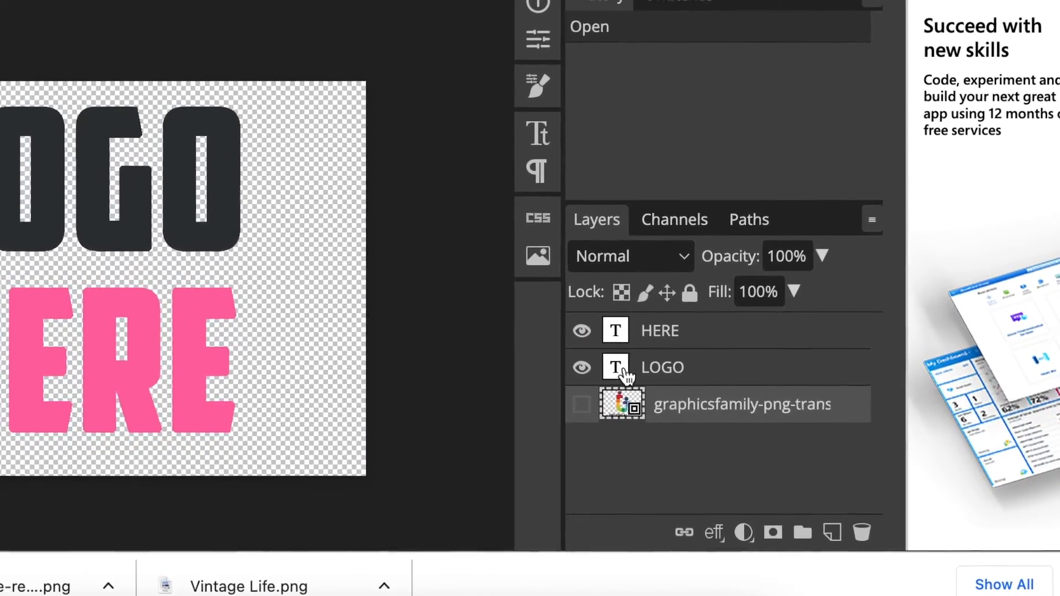
left_click(581, 331)
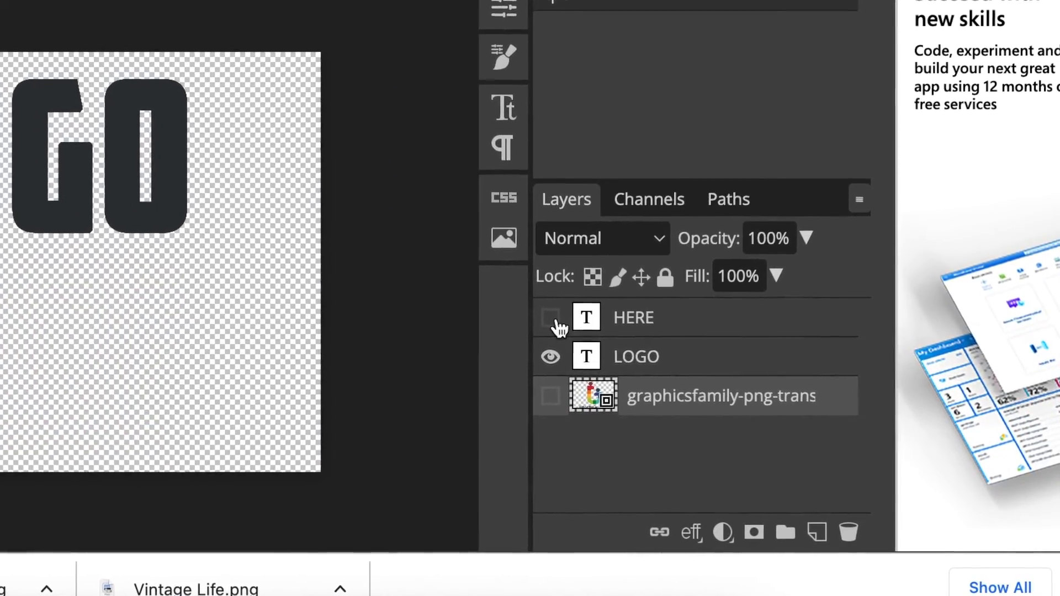
left_click(544, 355)
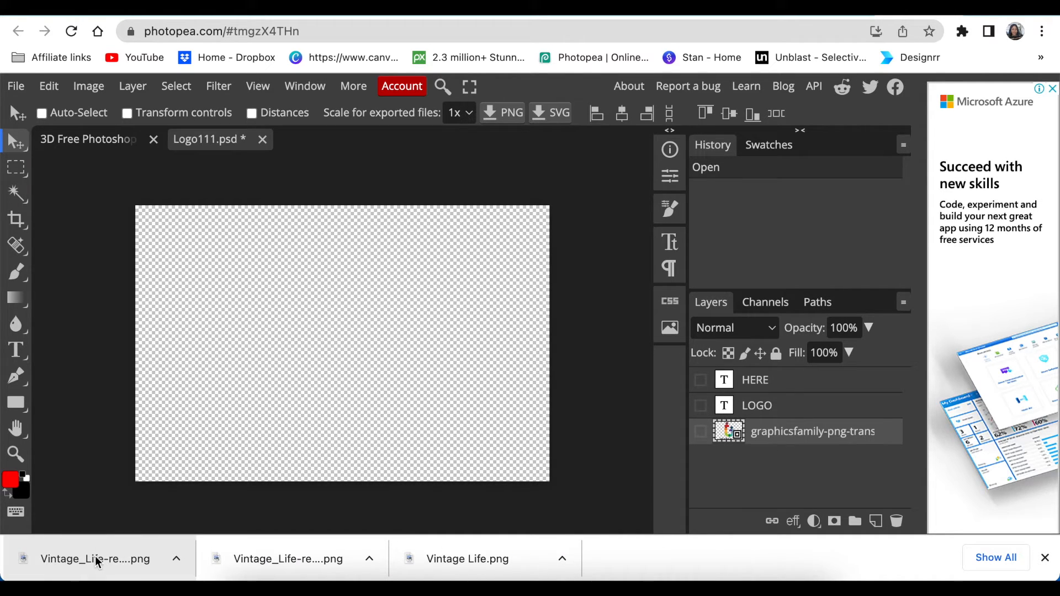
- Place the background-removed Vintage_Life PNG in Logo111.psd, scale it to 421.60% and center it on the canvas
left_click_drag(100, 561, 224, 479)
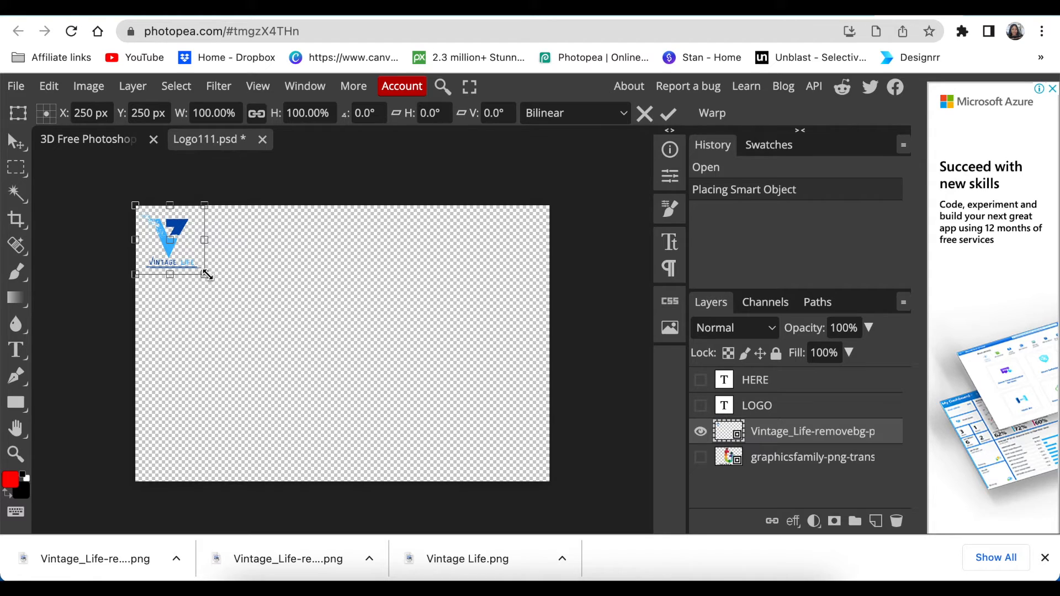
left_click_drag(207, 273, 403, 496)
left_click_drag(387, 411, 449, 406)
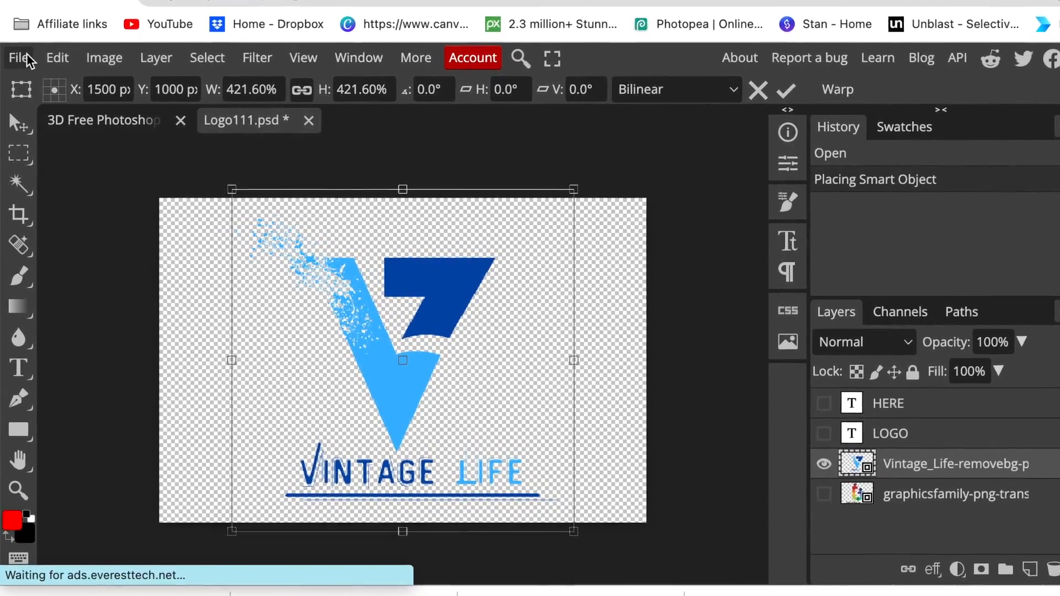
- Save the edited smart object and return to the 3D mockup document
left_click(19, 68)
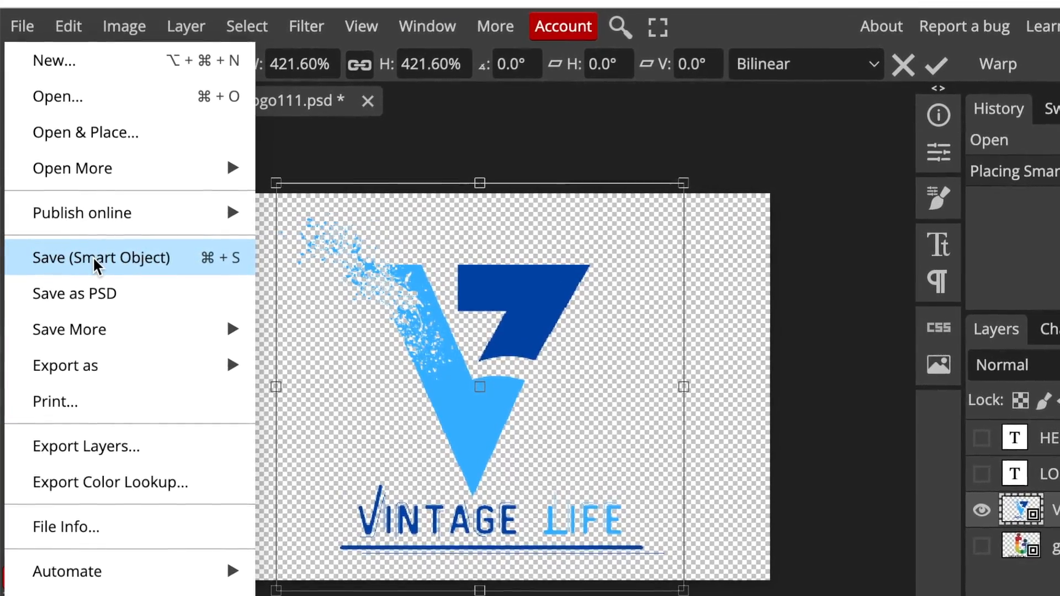
left_click(94, 257)
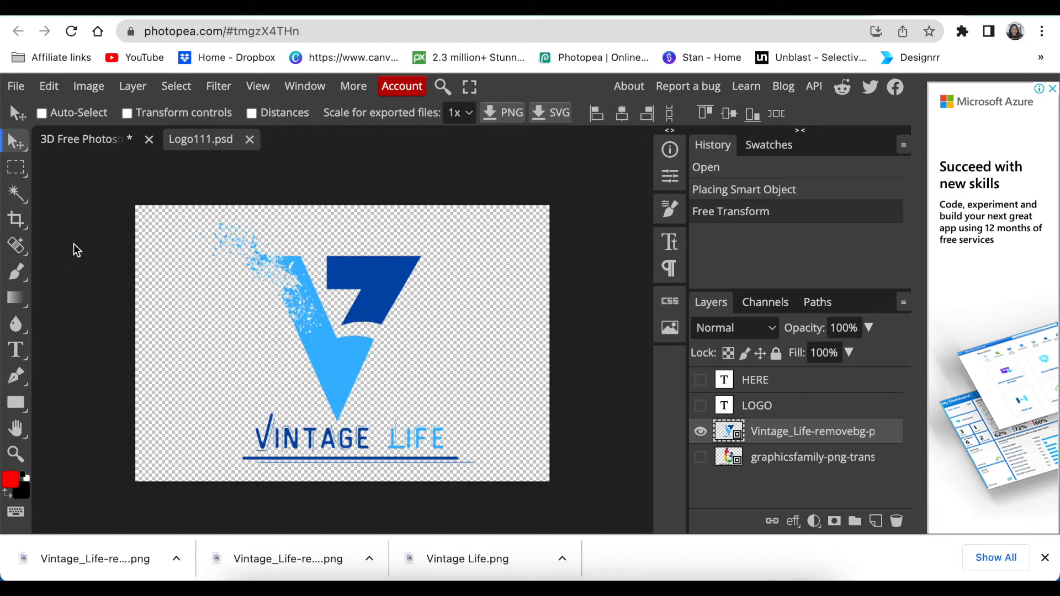
left_click(69, 141)
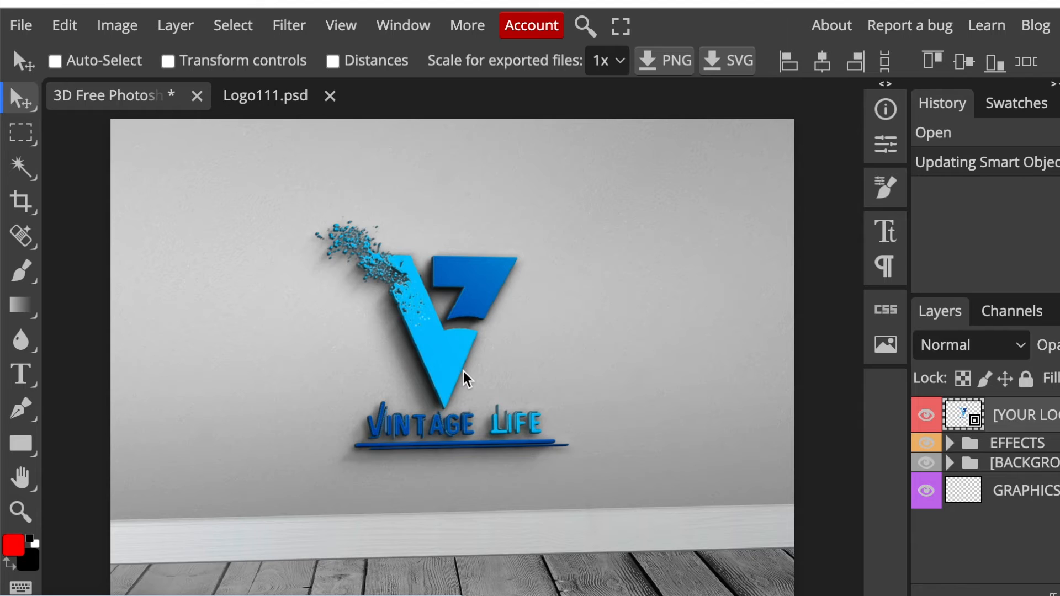
- Export the finished mockup as a PNG with the width set to 700 px
left_click(22, 26)
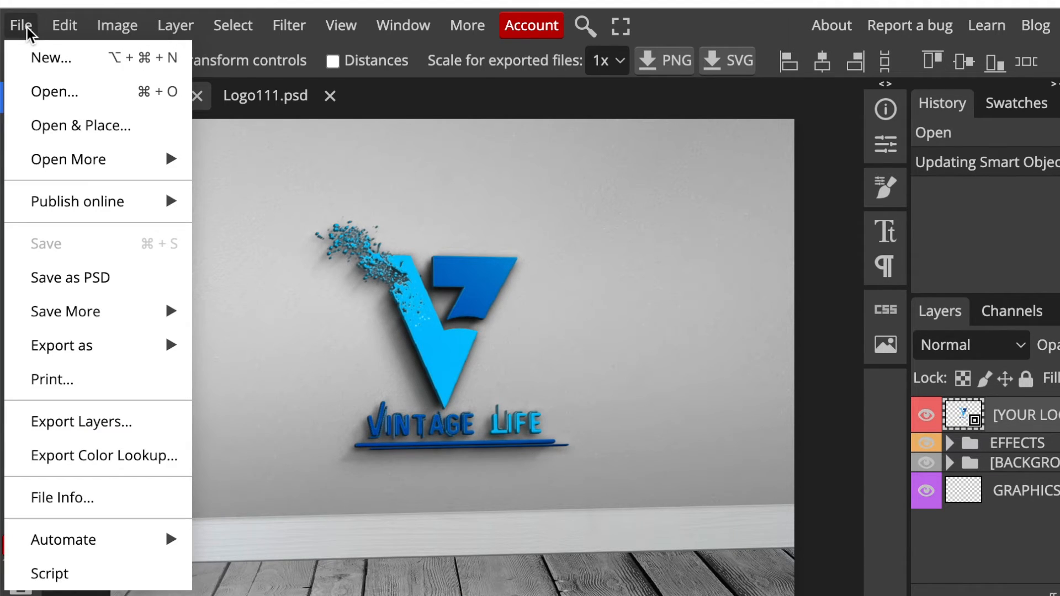
mouse_move(126, 350)
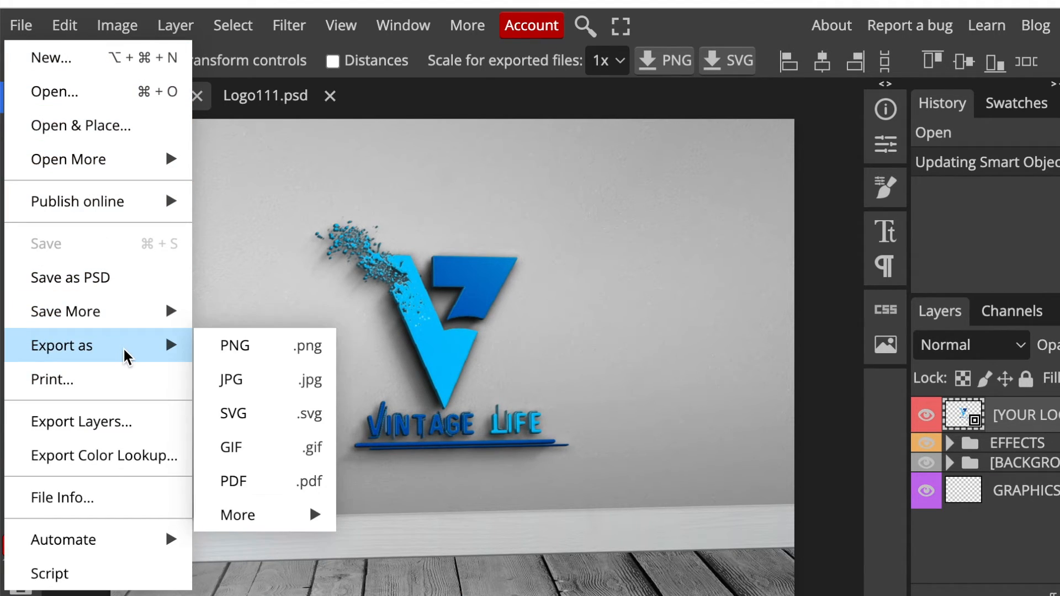
left_click(270, 347)
left_click(783, 160)
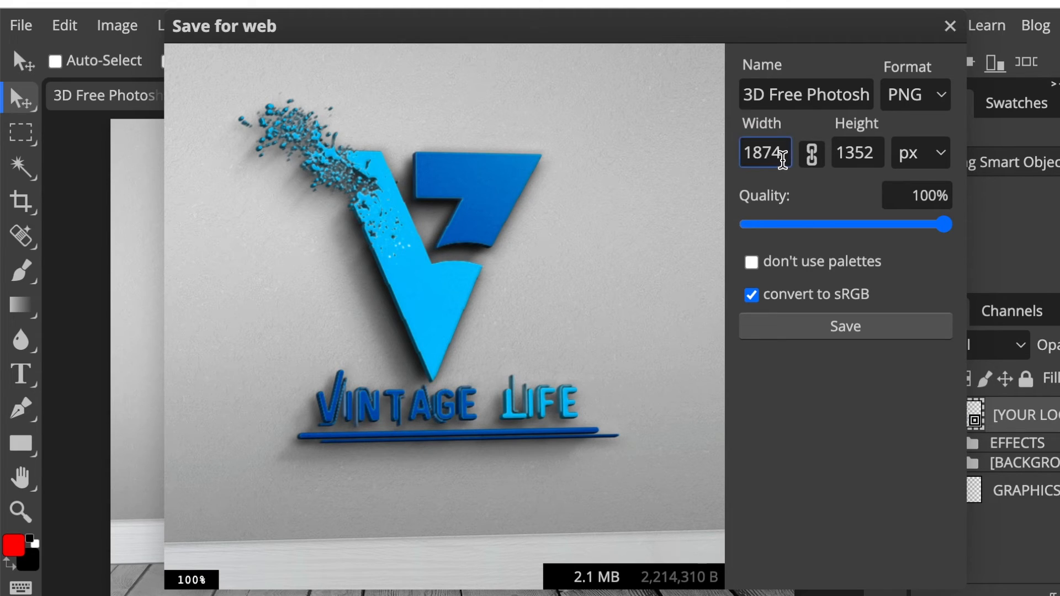
left_click_drag(783, 160, 746, 161)
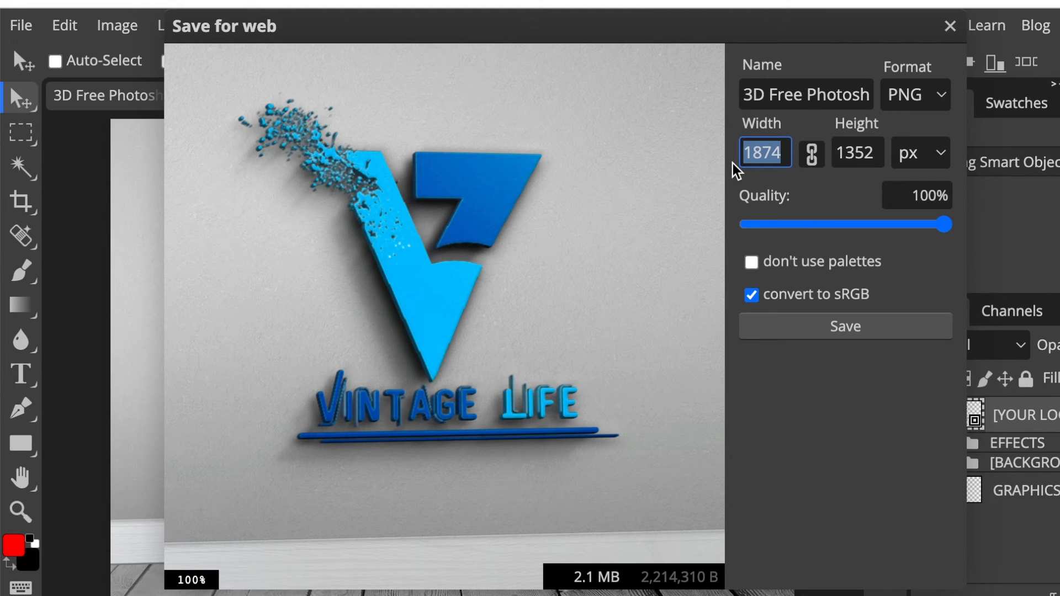
type("700")
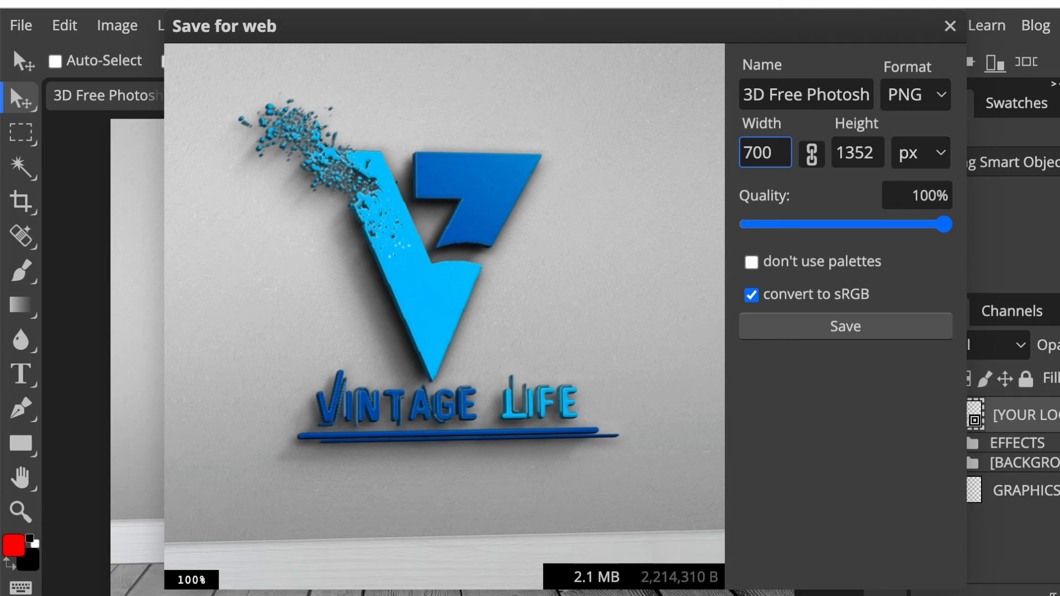
key("Tab")
left_click(872, 330)
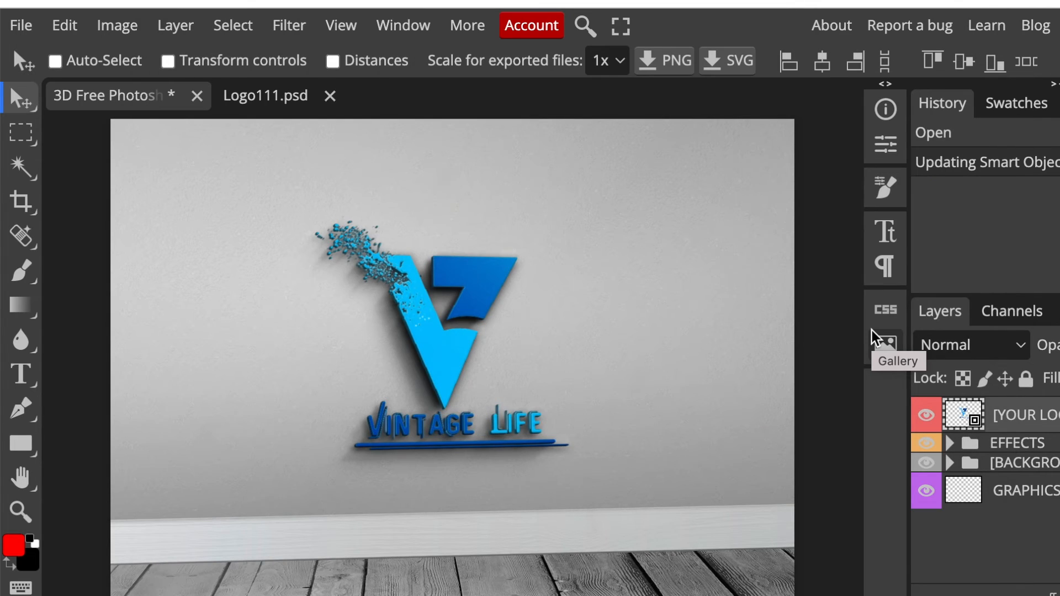